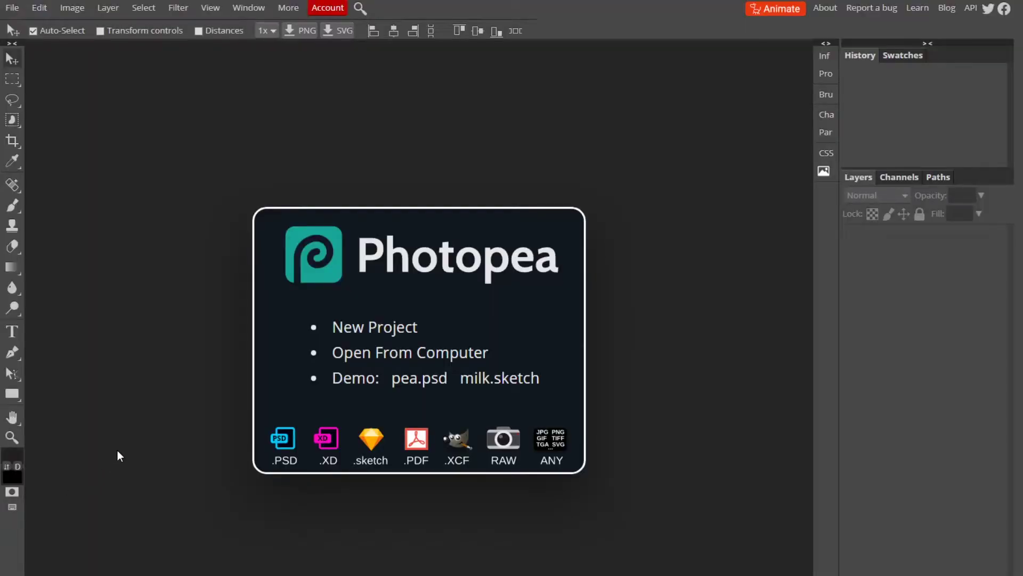
Create a new project 1500 px wide and 500 px high with a white background.
{"action": "left_click", "coordinate": [13, 8]}
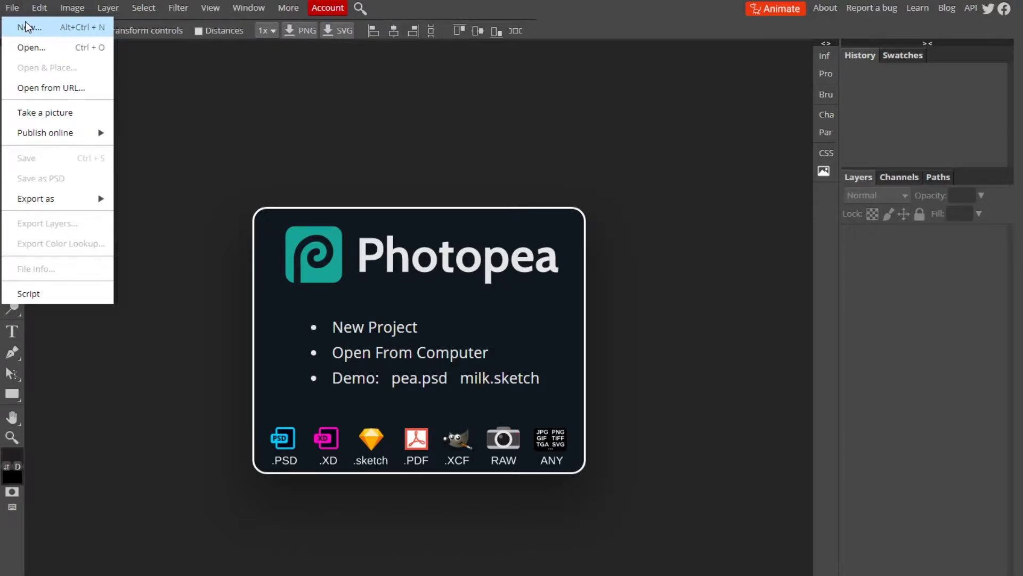
{"action": "left_click", "coordinate": [27, 25]}
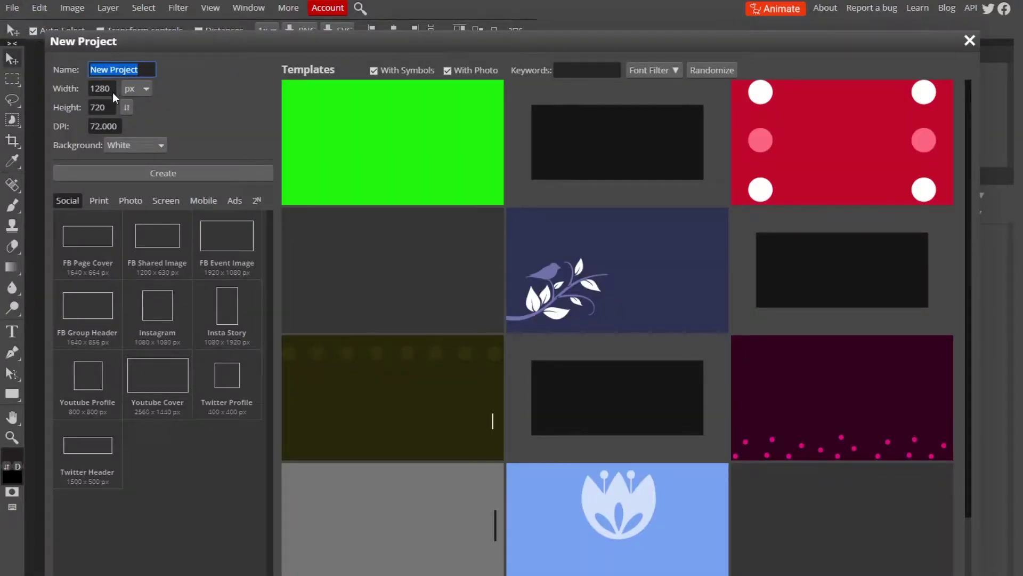
{"action": "left_click_drag", "start_coordinate": [72, 86], "coordinate": [80, 86]}
{"action": "type", "text": "1500"}
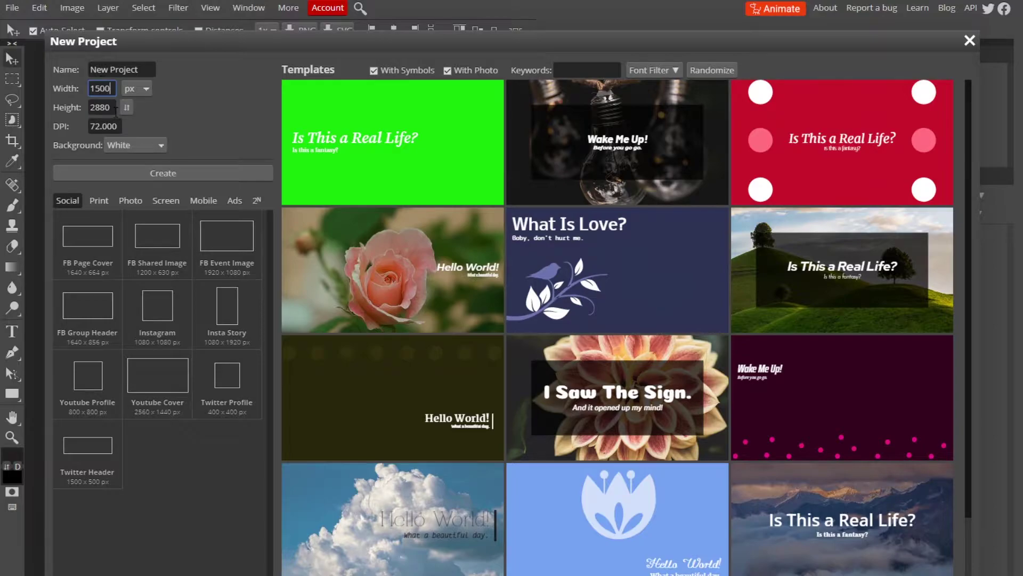
{"action": "key", "text": "Tab"}
{"action": "type", "text": "500"}
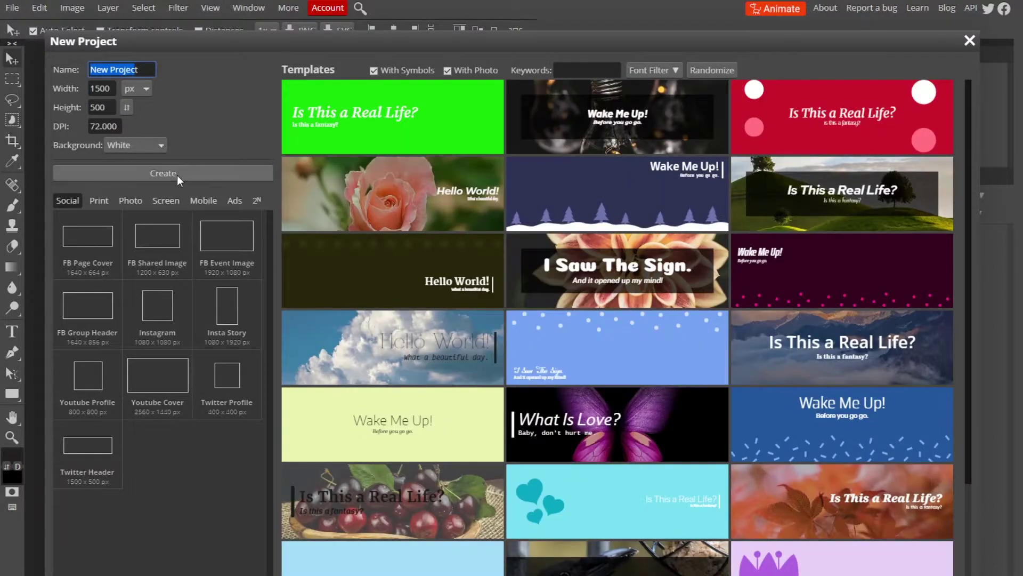
{"action": "left_click", "coordinate": [177, 174]}
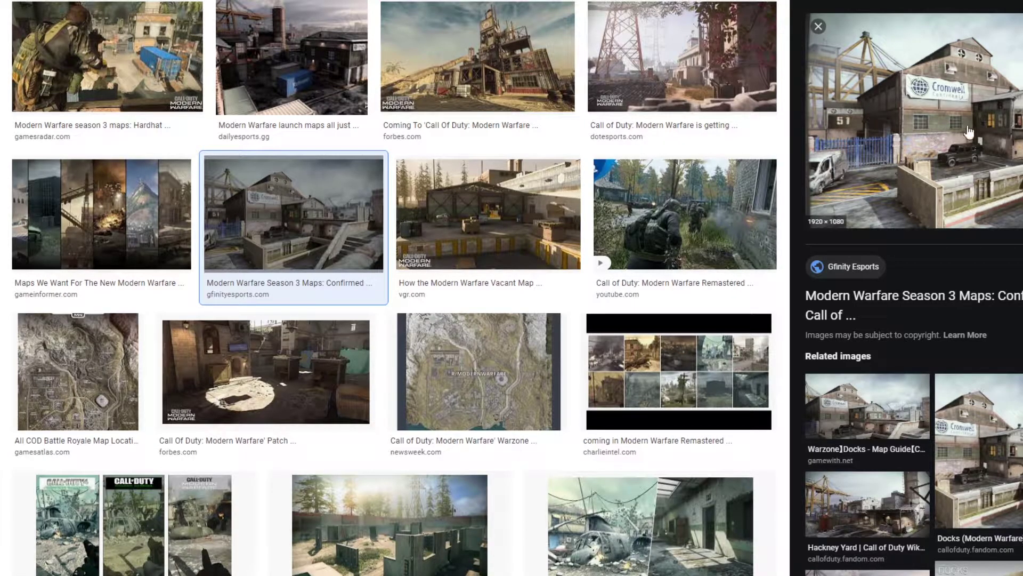
Copy the Cromwell warehouse map image from the browser's image results, paste it into the Photopea project and position it to fill the canvas.
{"action": "right_click", "coordinate": [862, 112]}
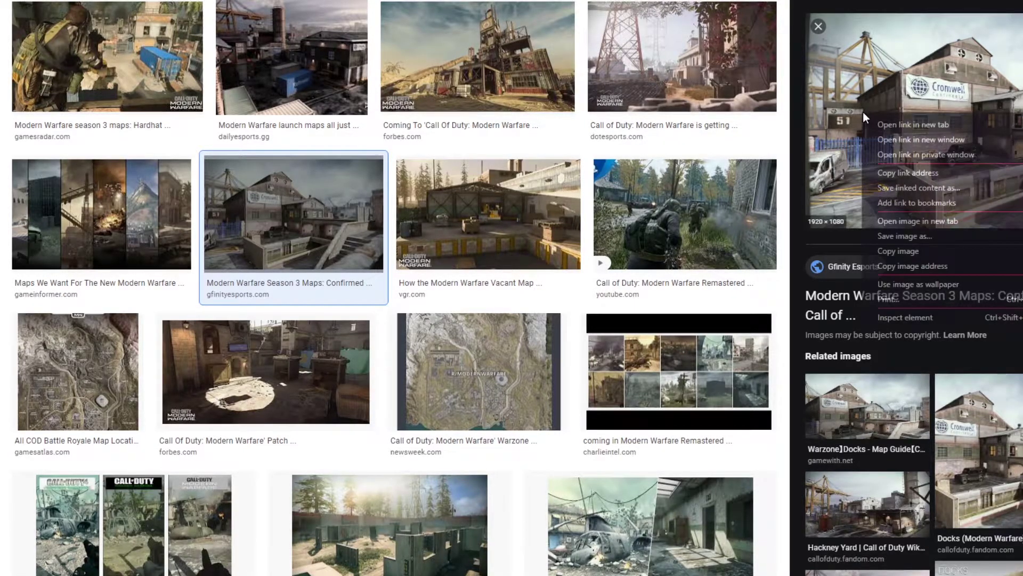
{"action": "left_click", "coordinate": [913, 252]}
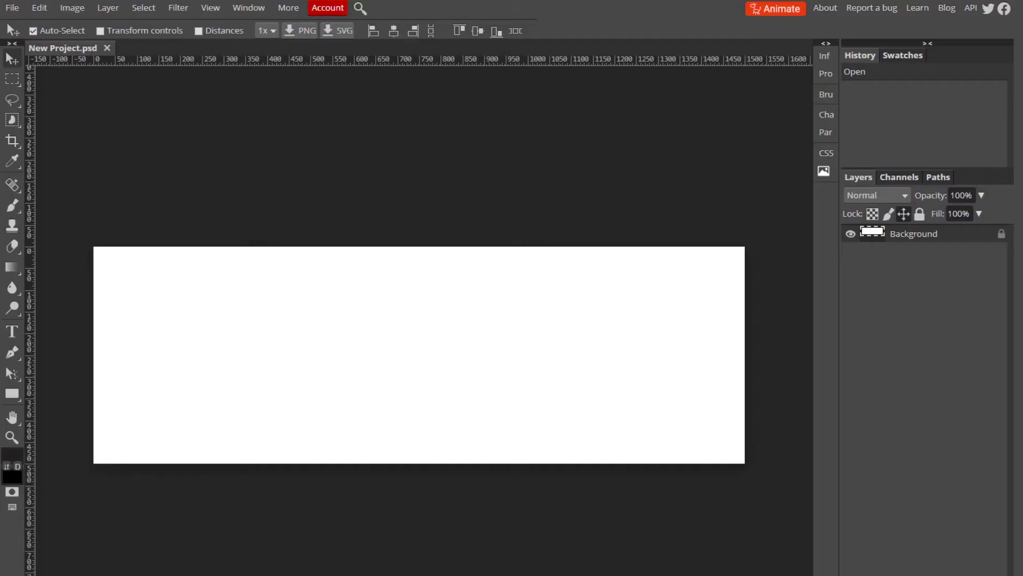
{"action": "left_click", "coordinate": [306, 333]}
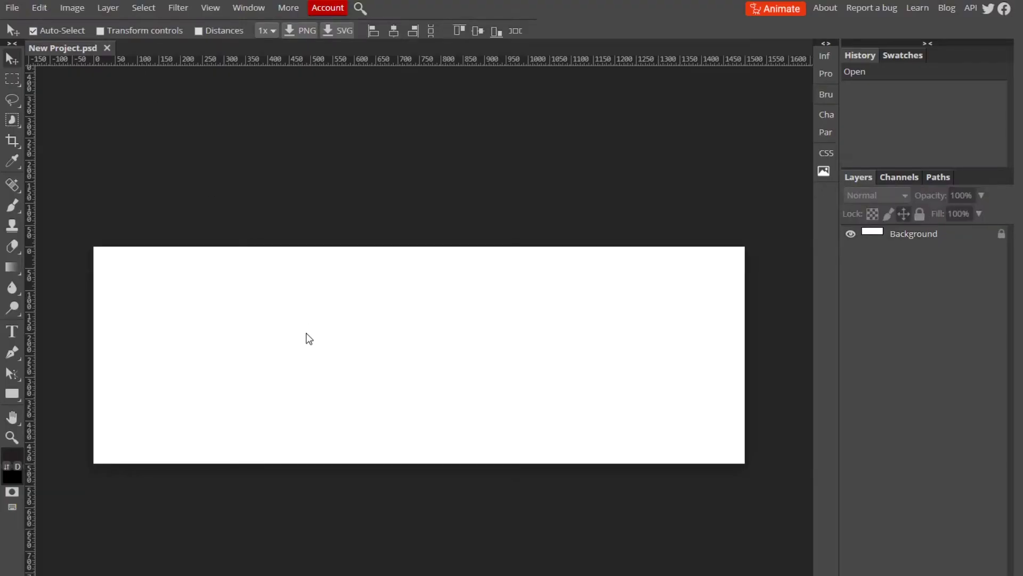
{"action": "key", "text": "ctrl+v"}
{"action": "left_click_drag", "start_coordinate": [308, 337], "coordinate": [324, 233]}
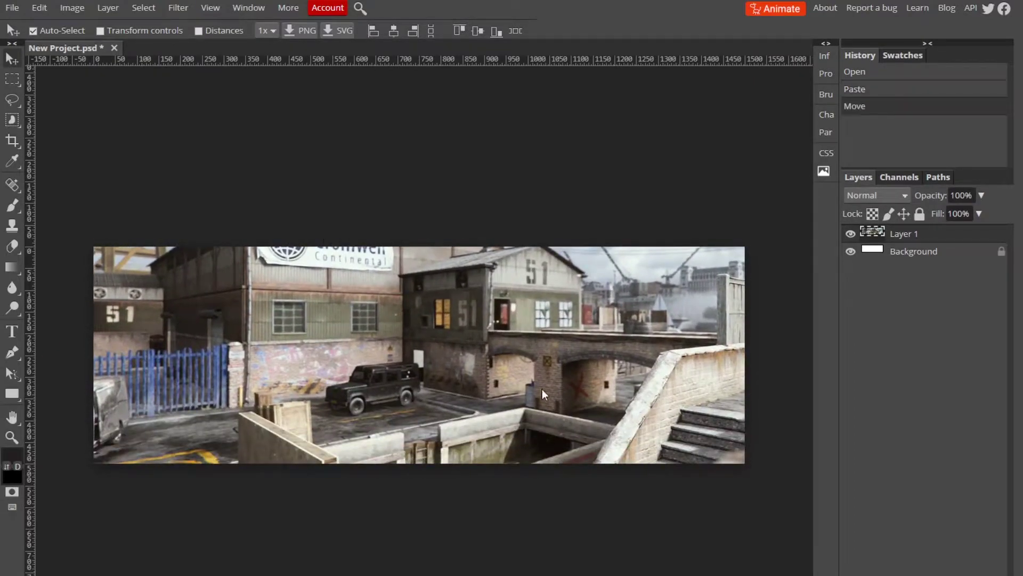
{"action": "left_click_drag", "start_coordinate": [679, 297], "coordinate": [471, 346]}
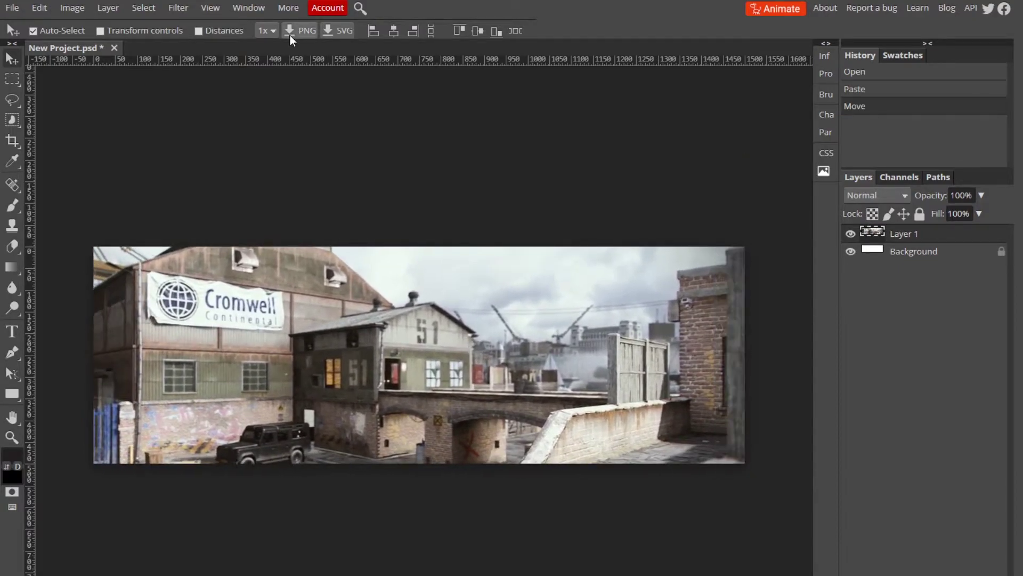
{"action": "left_click", "coordinate": [292, 33]}
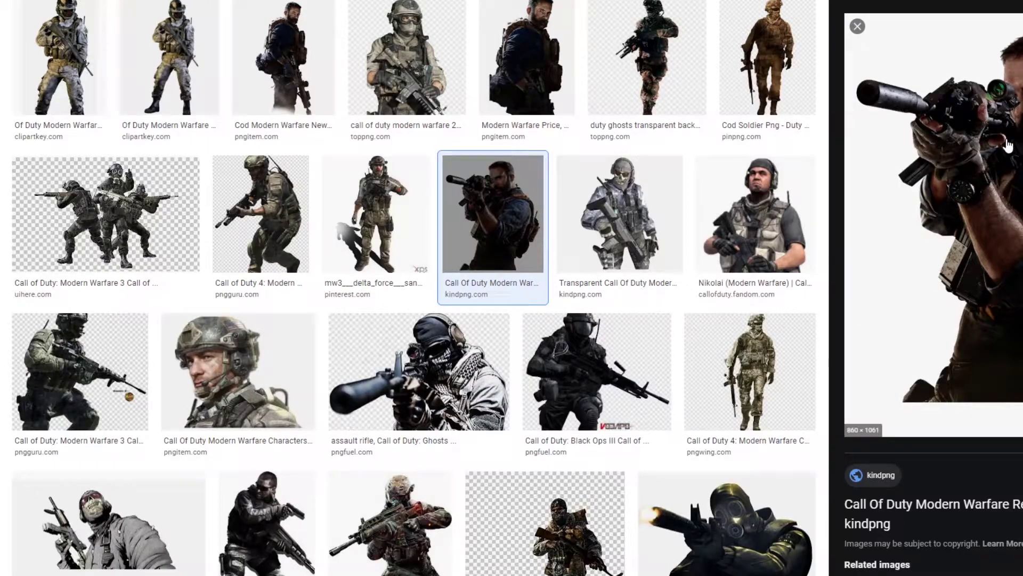
Copy the soldier-with-rifle image from the browser's image results, paste it into the Photopea project and move it toward the canvas centre.
{"action": "right_click", "coordinate": [966, 159]}
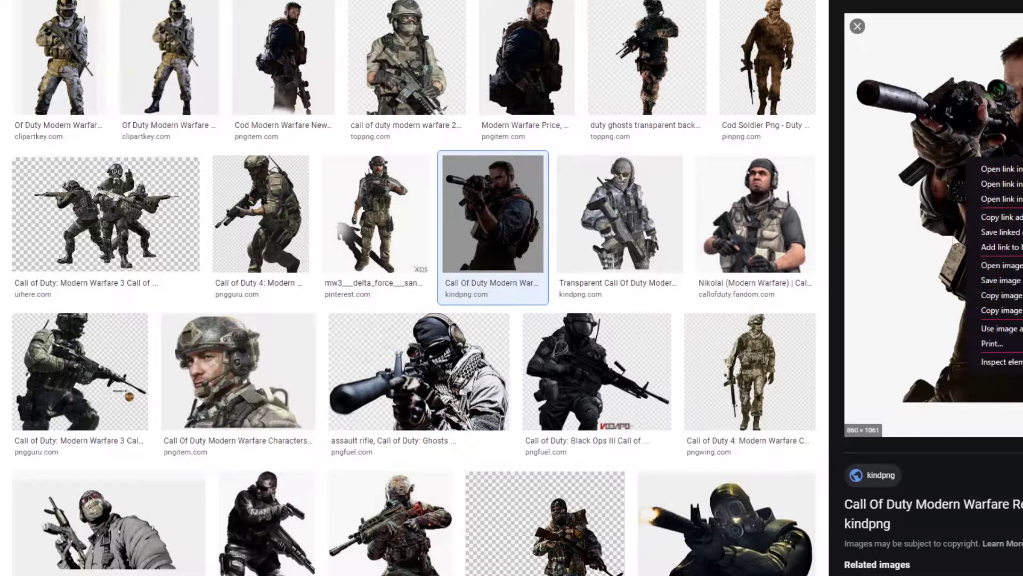
{"action": "left_click", "coordinate": [1000, 296]}
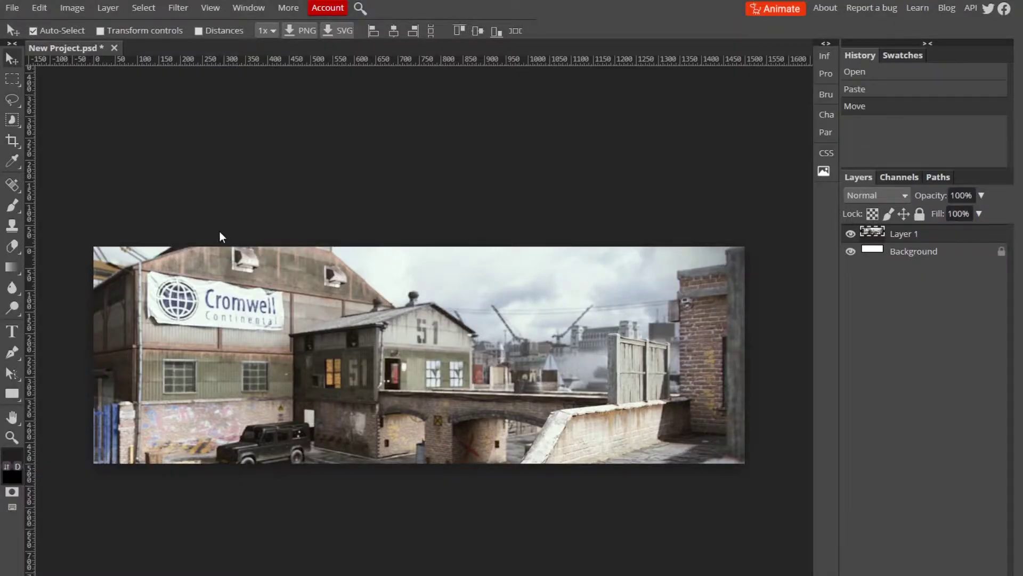
{"action": "key", "text": "ctrl+v"}
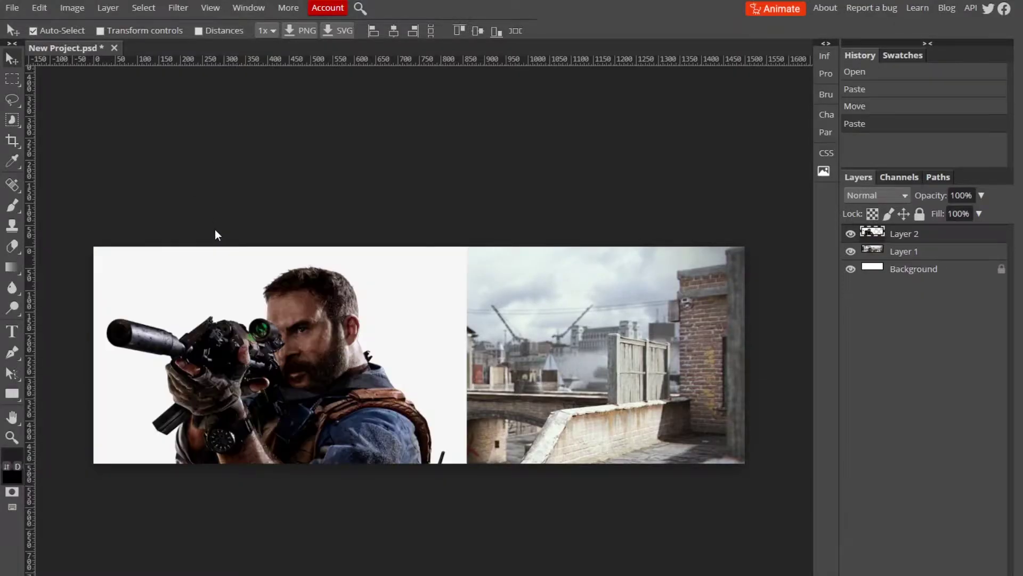
{"action": "left_click_drag", "start_coordinate": [341, 352], "coordinate": [234, 228]}
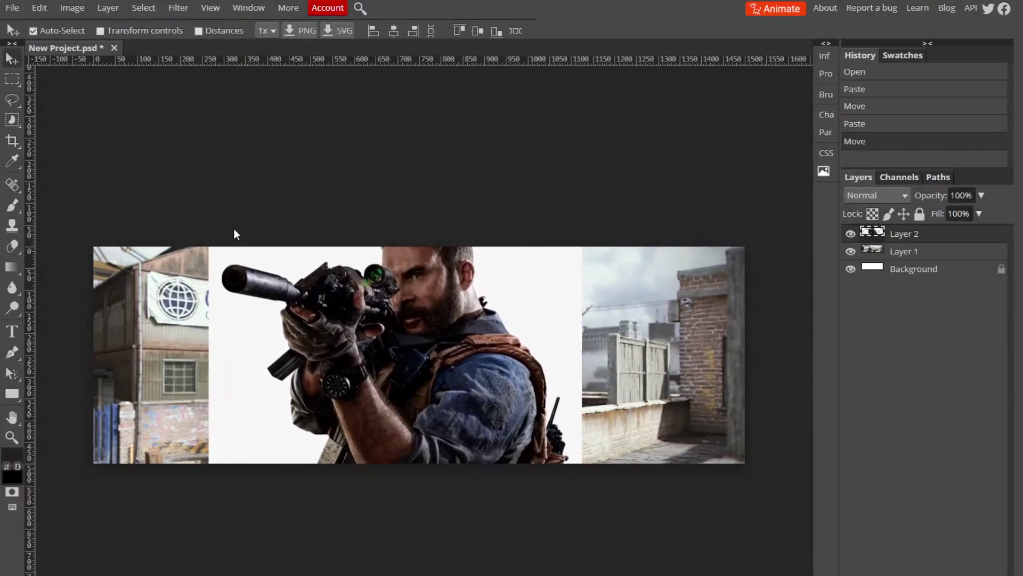
Try to shrink the soldier image from its upper-left corner with Free Transform.
{"action": "left_click", "coordinate": [40, 8]}
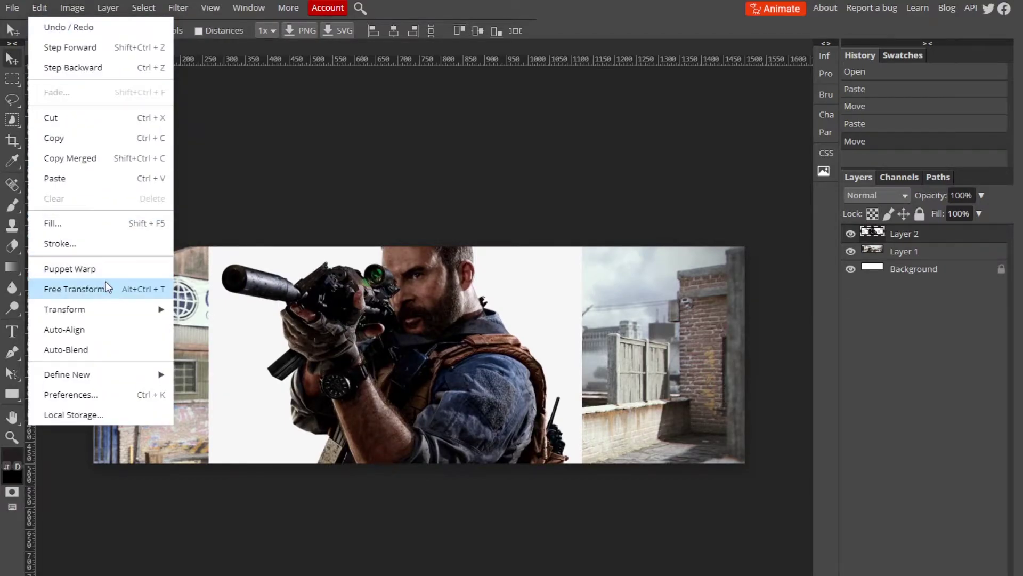
{"action": "left_click", "coordinate": [104, 288]}
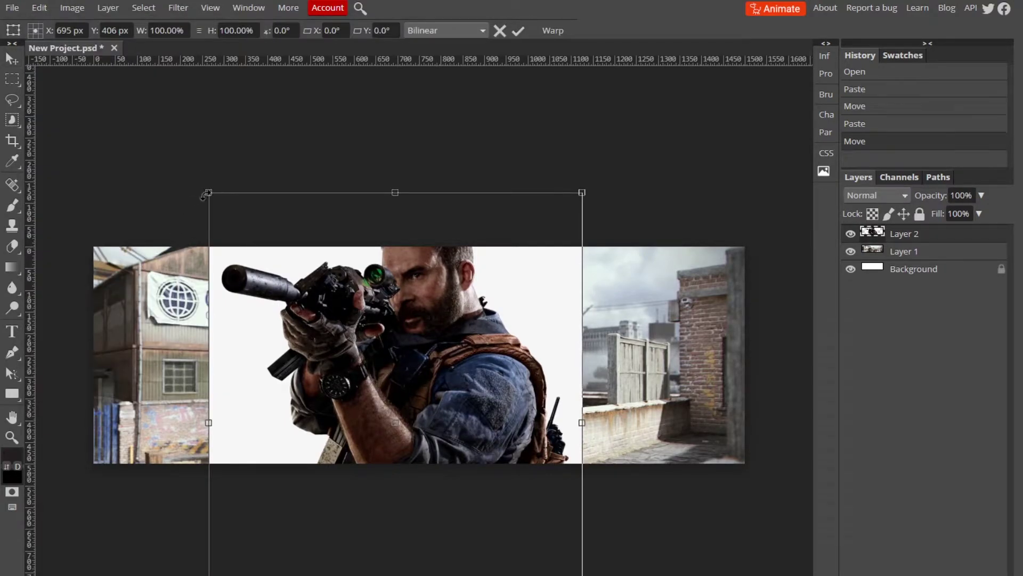
{"action": "left_click_drag", "start_coordinate": [205, 192], "coordinate": [396, 309]}
{"action": "key", "text": "ctrl+z"}
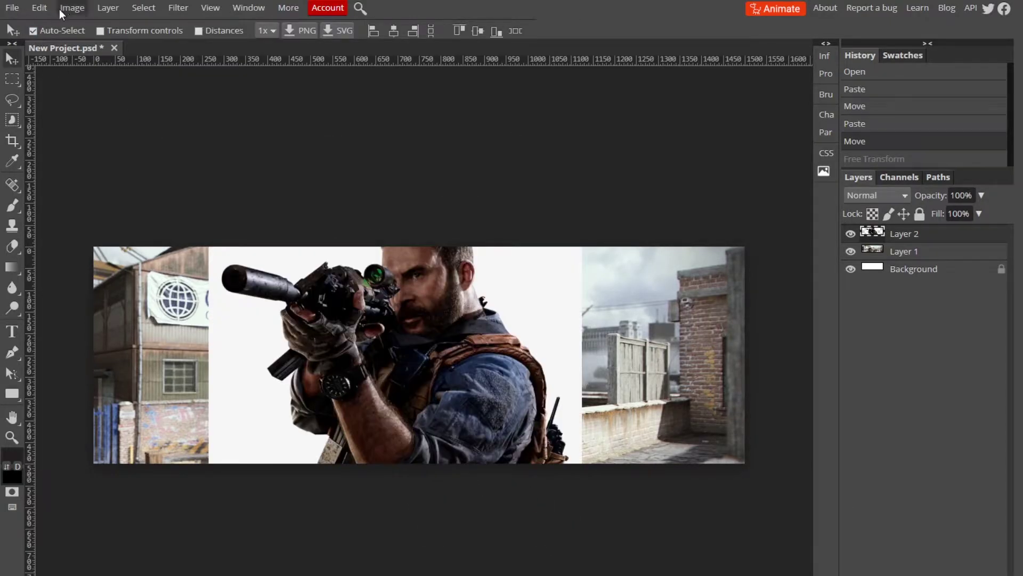
Scale the soldier layer down with Free Transform to about a quarter of its size, so the whole figure fits on the canvas.
{"action": "left_click", "coordinate": [39, 8]}
{"action": "left_click", "coordinate": [104, 288]}
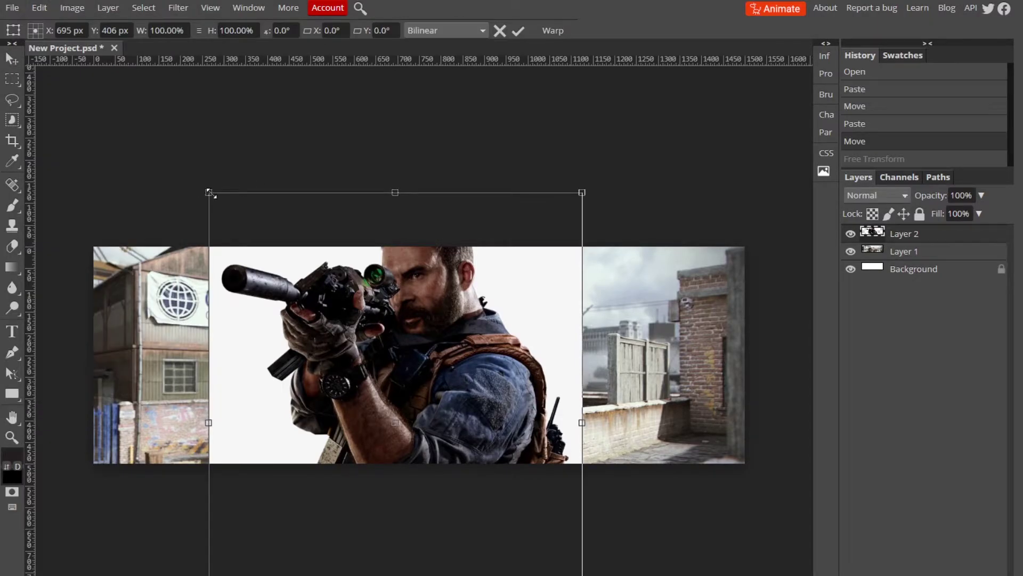
{"action": "left_click_drag", "start_coordinate": [208, 192], "coordinate": [478, 320]}
{"action": "left_click", "coordinate": [517, 30]}
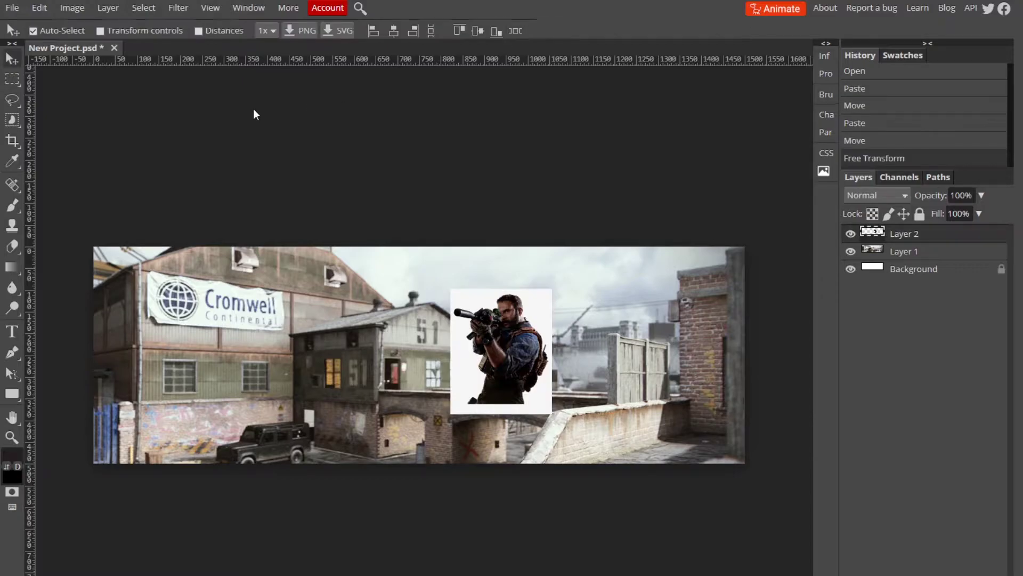
Select the white area around the soldier with the Magic Wand, delete it and clear the selection.
{"action": "right_click", "coordinate": [12, 123]}
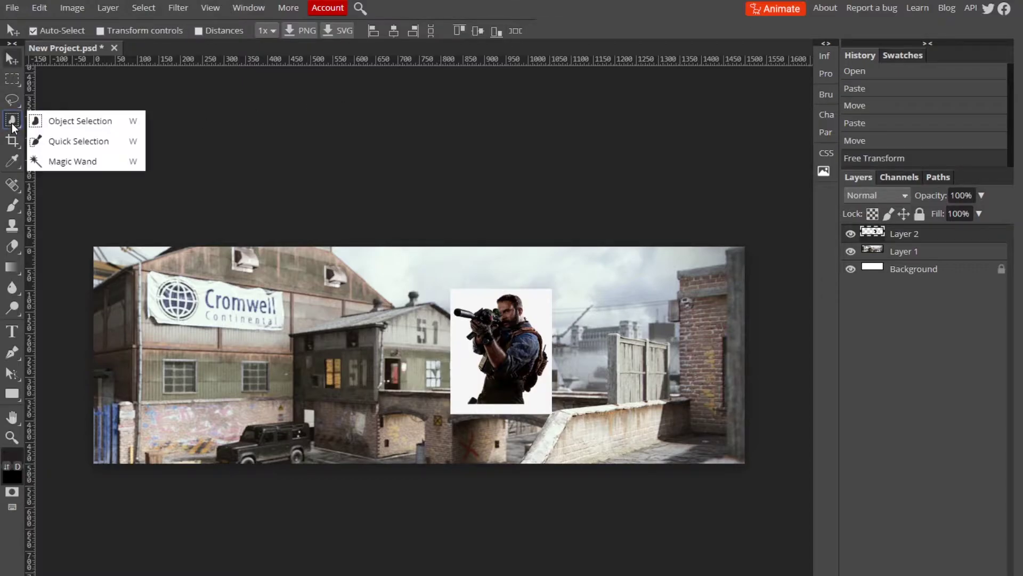
{"action": "left_click", "coordinate": [94, 162]}
{"action": "left_click", "coordinate": [460, 300]}
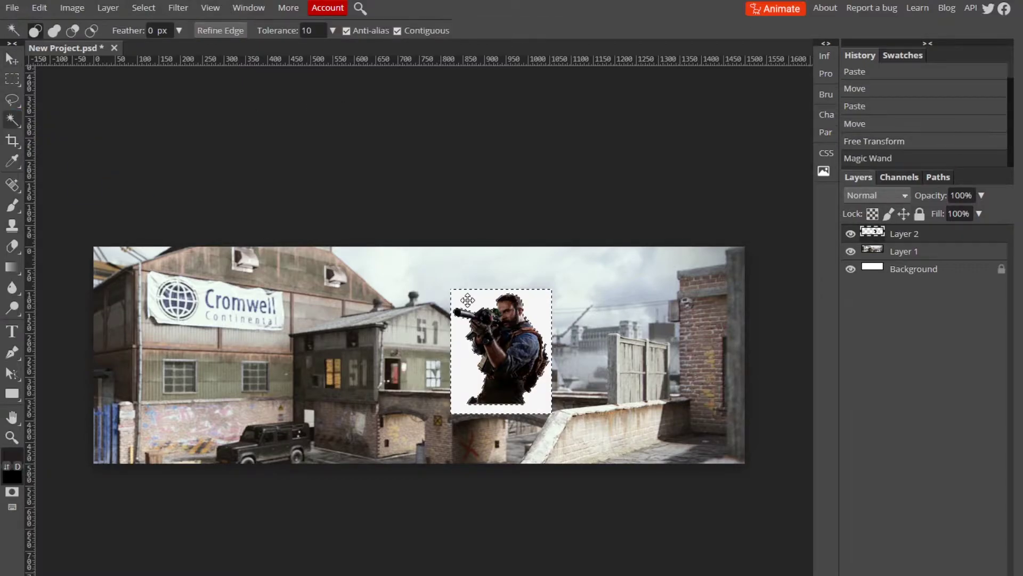
{"action": "key", "text": "Delete"}
{"action": "key", "text": "ctrl+d"}
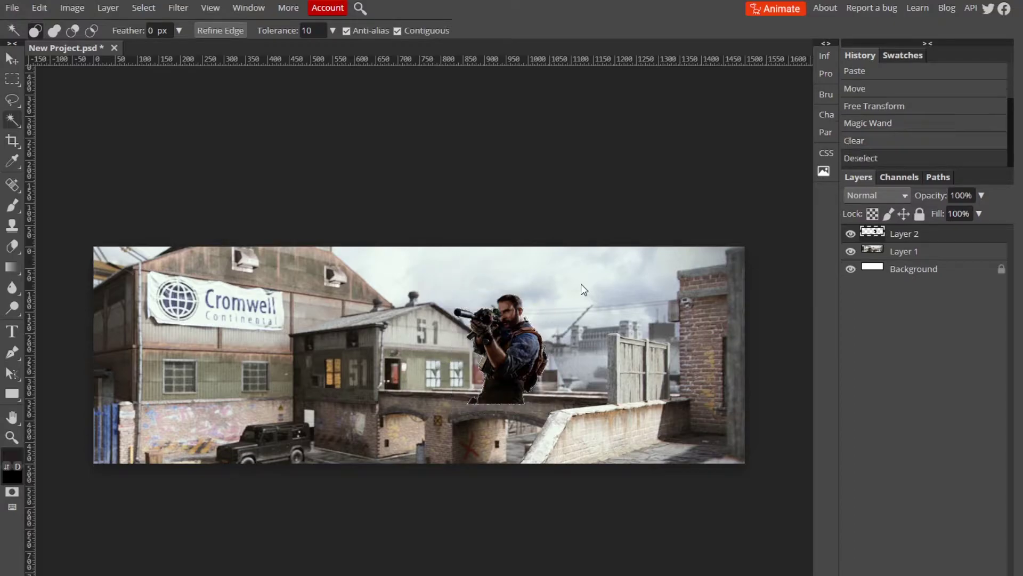
Enlarge the soldier cutout with Free Transform to about 225% and place it right of centre, cropped by the canvas's lower edge.
{"action": "left_click", "coordinate": [34, 12]}
{"action": "left_click", "coordinate": [72, 292]}
{"action": "left_click_drag", "start_coordinate": [459, 300], "coordinate": [608, 406]}
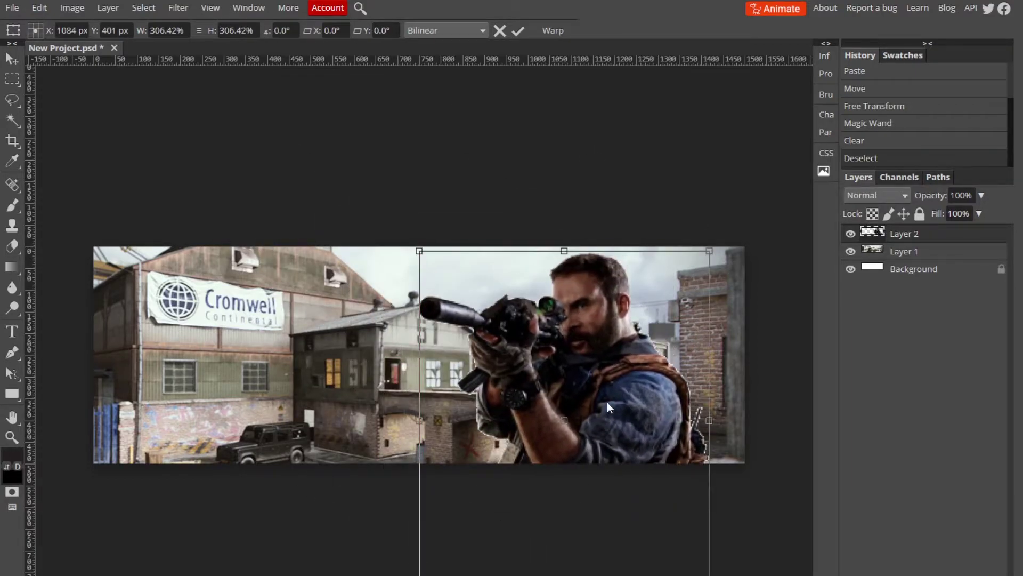
{"action": "left_click_drag", "start_coordinate": [714, 248], "coordinate": [629, 320]}
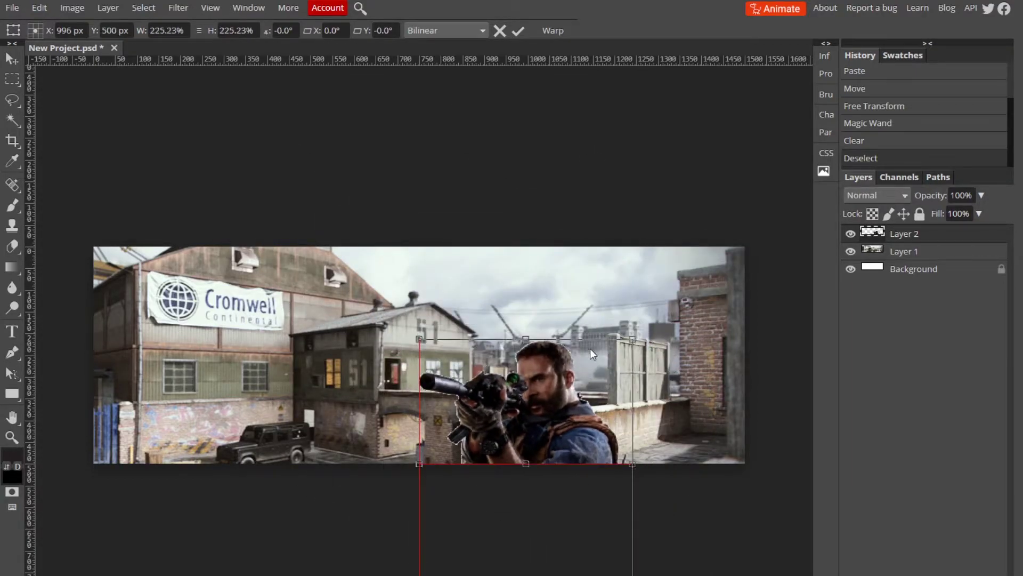
{"action": "left_click_drag", "start_coordinate": [590, 348], "coordinate": [591, 320]}
{"action": "left_click", "coordinate": [518, 31]}
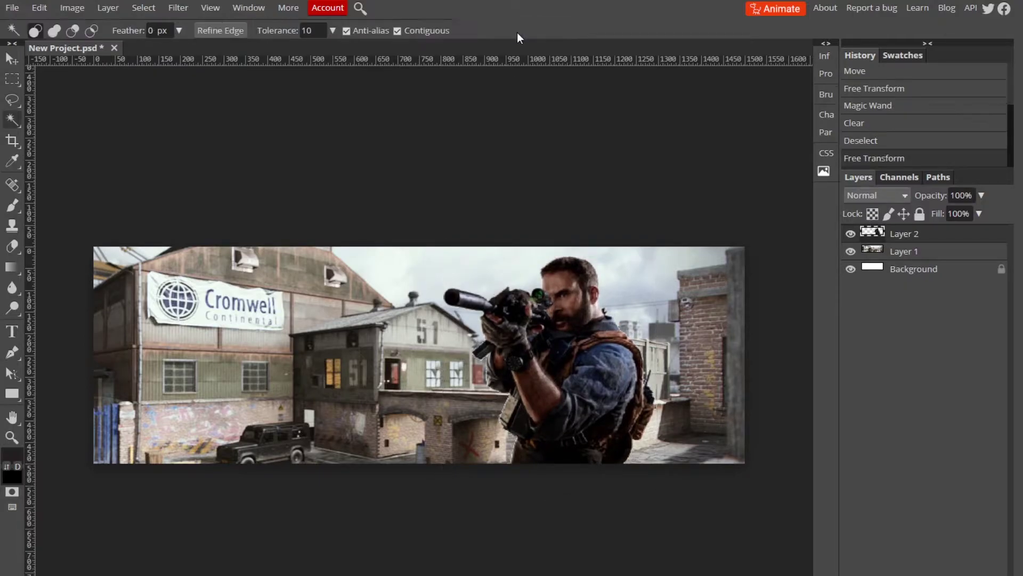
{"action": "left_click", "coordinate": [634, 377]}
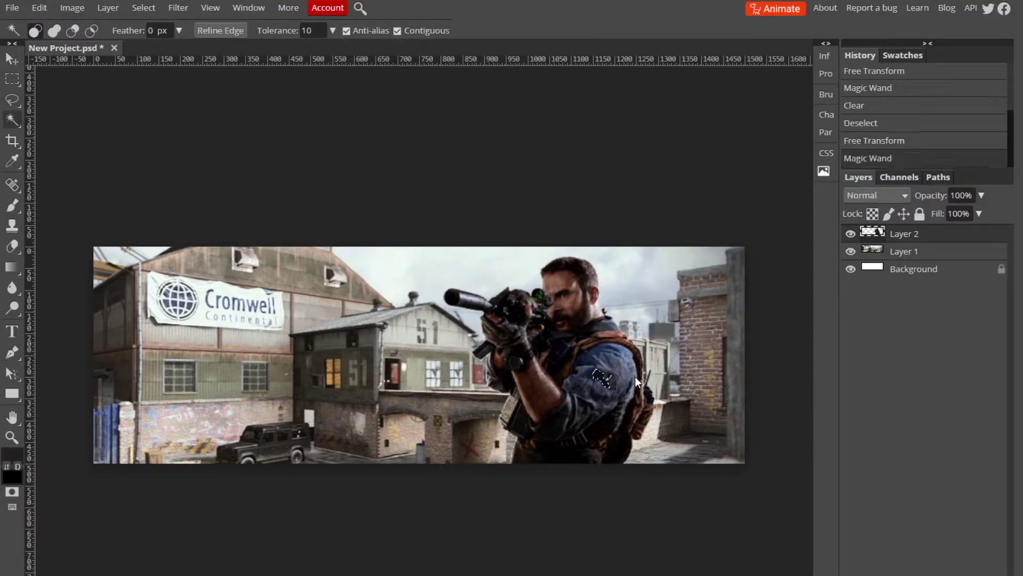
{"action": "left_click", "coordinate": [597, 304]}
{"action": "left_click", "coordinate": [607, 184]}
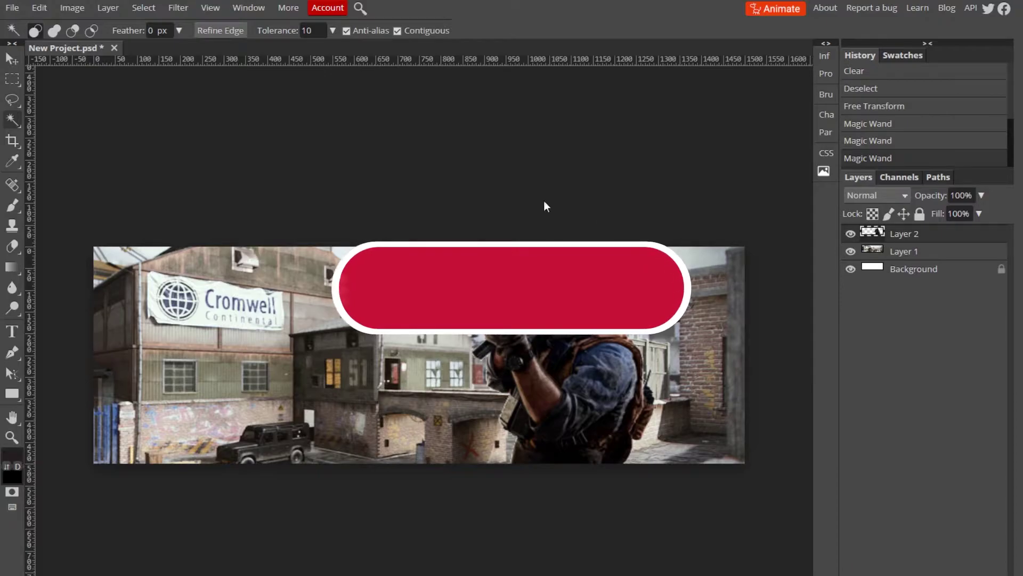
Move the soldier cutout slightly further right with the Move tool.
{"action": "left_click", "coordinate": [10, 59]}
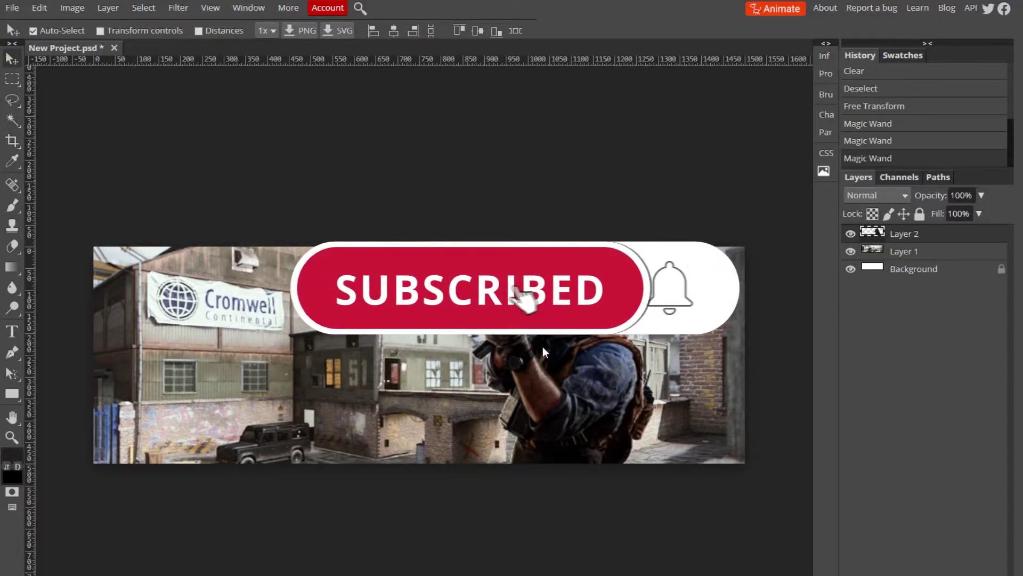
{"action": "left_click_drag", "start_coordinate": [543, 346], "coordinate": [569, 345]}
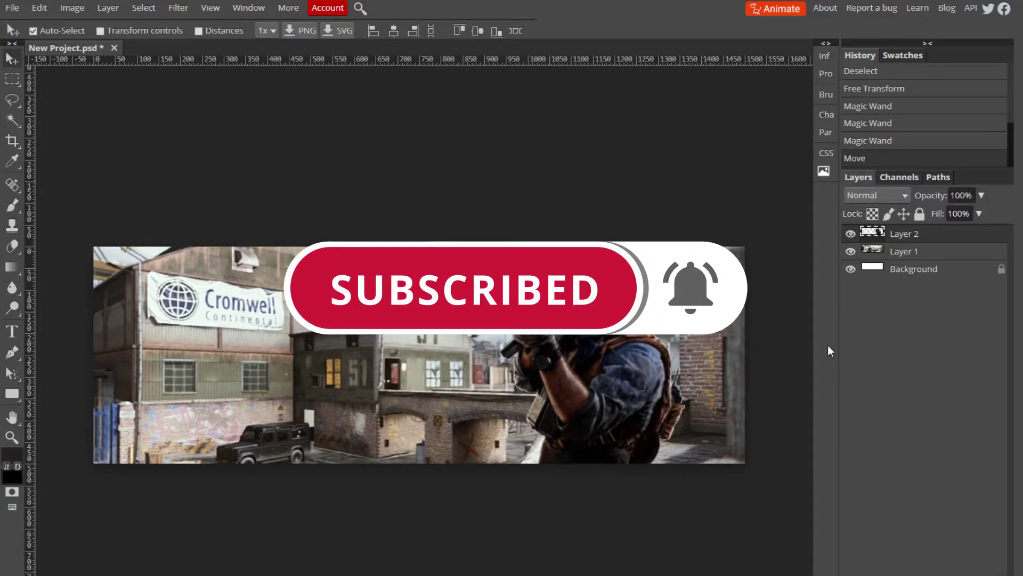
Apply a Gaussian Blur with a radius of about 3.6 px to the map background layer.
{"action": "left_click", "coordinate": [931, 255]}
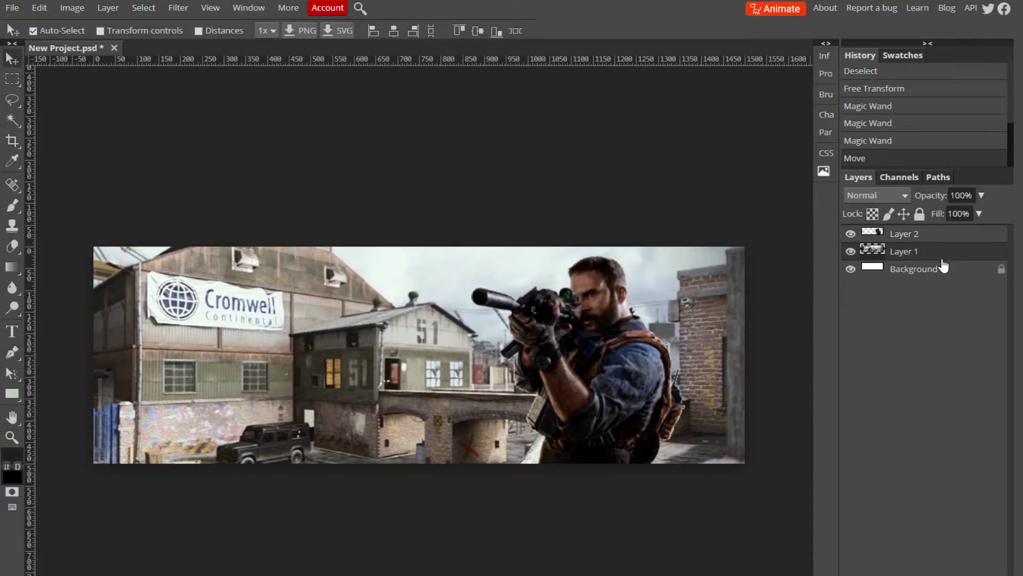
{"action": "left_click", "coordinate": [178, 9]}
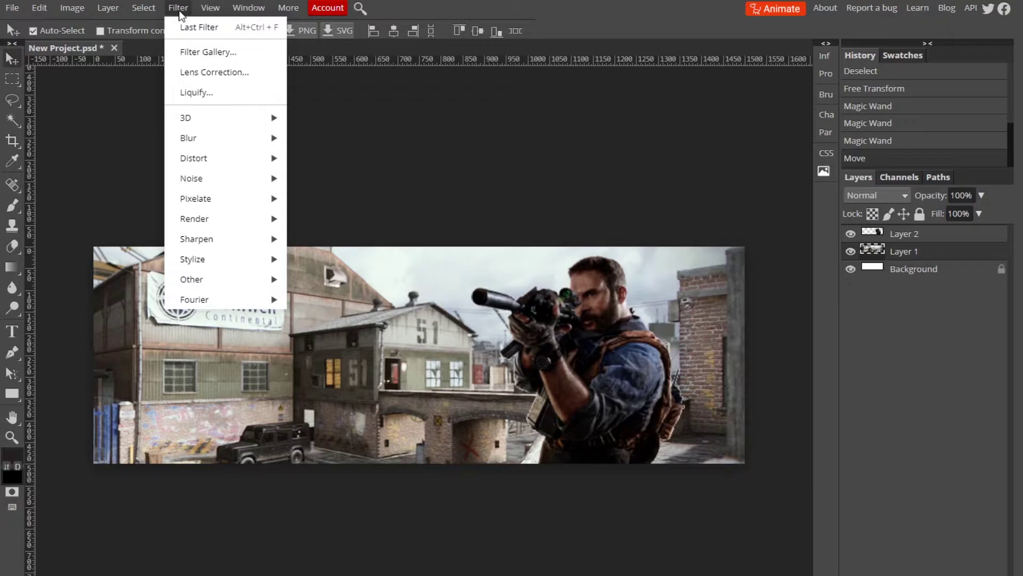
{"action": "mouse_move", "coordinate": [212, 138]}
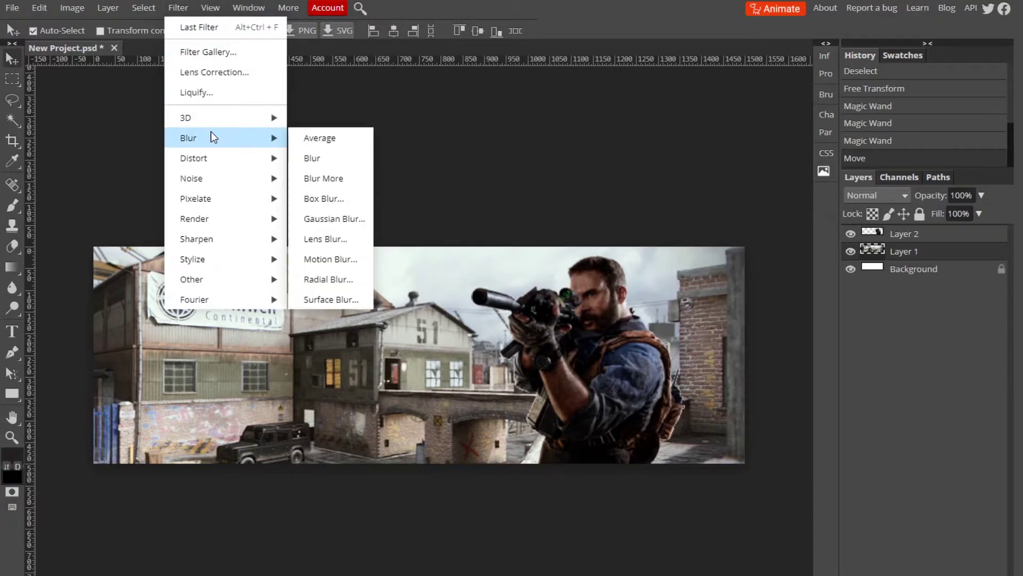
{"action": "left_click", "coordinate": [332, 217]}
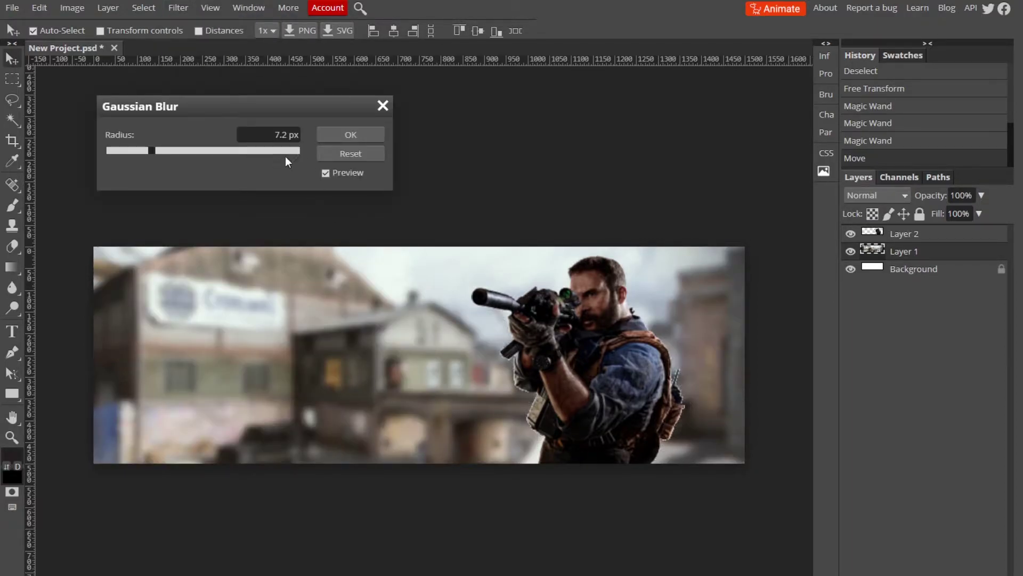
{"action": "left_click_drag", "start_coordinate": [286, 156], "coordinate": [139, 152]}
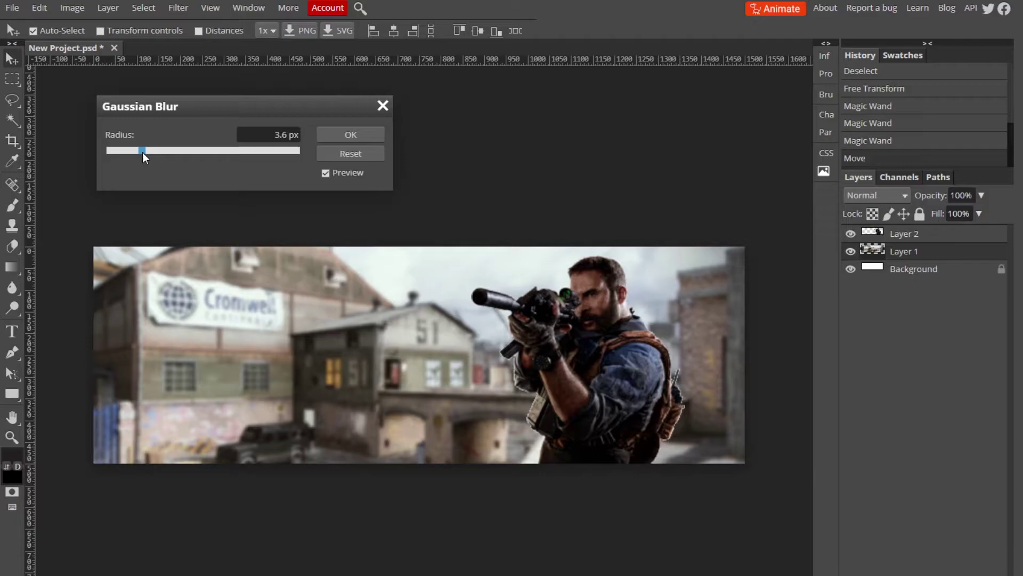
{"action": "left_click", "coordinate": [336, 136]}
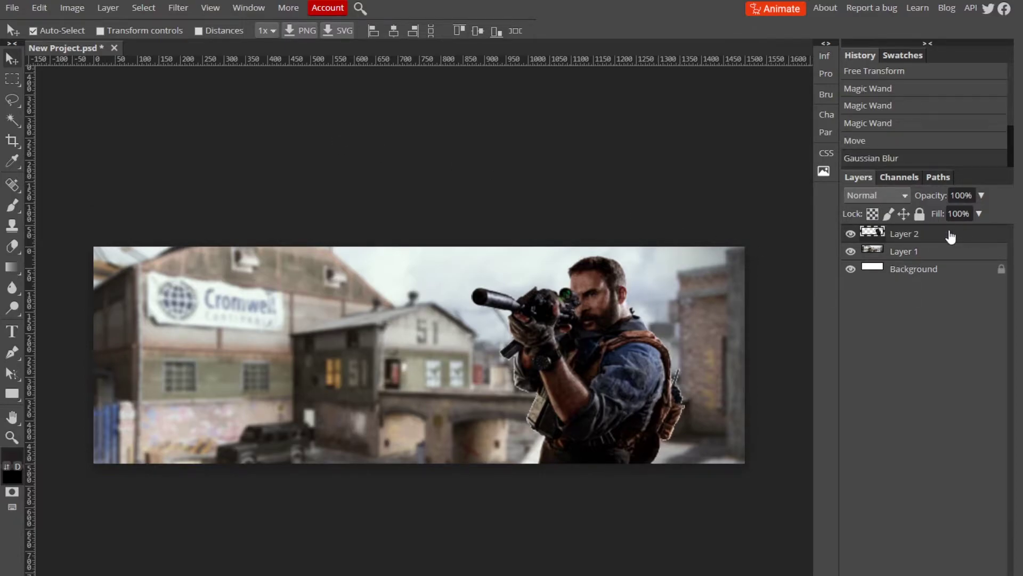
Slightly raise the soldier layer's brightness and contrast with a Brightness/Contrast adjustment.
{"action": "left_click", "coordinate": [75, 9]}
{"action": "mouse_move", "coordinate": [89, 30]}
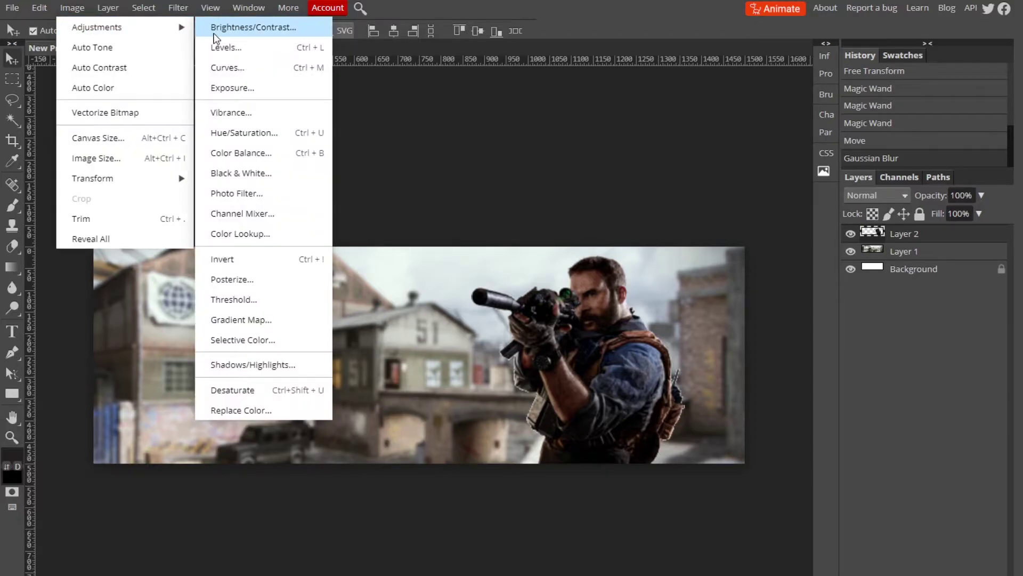
{"action": "left_click", "coordinate": [219, 40]}
{"action": "left_click_drag", "start_coordinate": [203, 151], "coordinate": [223, 151]}
{"action": "mouse_move", "coordinate": [203, 187]}
{"action": "left_mouse_down"}
{"action": "mouse_move", "coordinate": [238, 190]}
{"action": "mouse_move", "coordinate": [203, 186]}
{"action": "mouse_move", "coordinate": [217, 186]}
{"action": "left_mouse_up"}
{"action": "left_click", "coordinate": [350, 135]}
Apply a Vibrance adjustment to the soldier layer with vibrance 36 and saturation 17.
{"action": "left_click", "coordinate": [70, 8]}
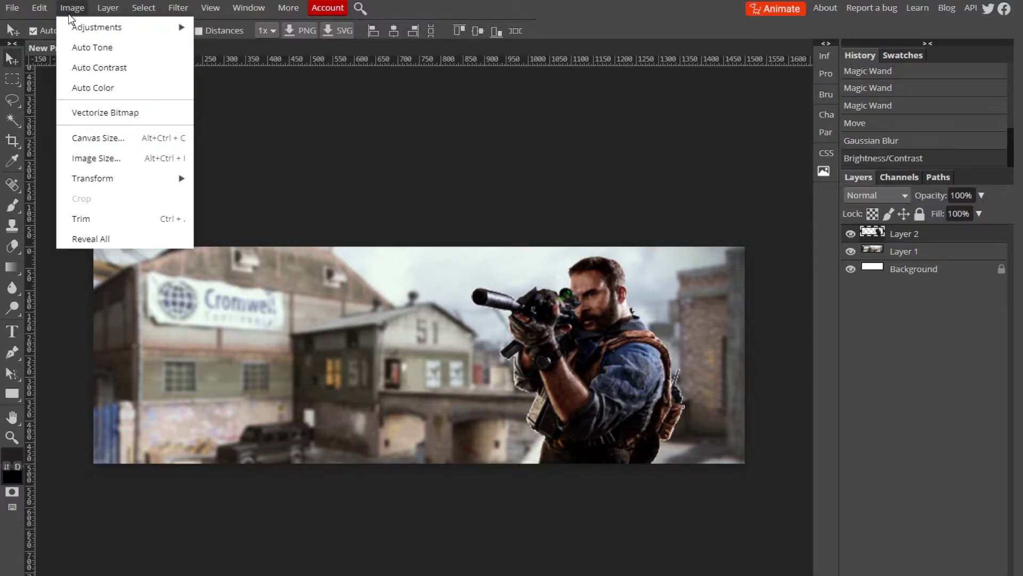
{"action": "mouse_move", "coordinate": [96, 27]}
{"action": "left_click", "coordinate": [254, 113]}
{"action": "left_click_drag", "start_coordinate": [203, 151], "coordinate": [236, 151]}
{"action": "mouse_move", "coordinate": [203, 188]}
{"action": "left_mouse_down"}
{"action": "mouse_move", "coordinate": [241, 187]}
{"action": "mouse_move", "coordinate": [219, 195]}
{"action": "left_mouse_up"}
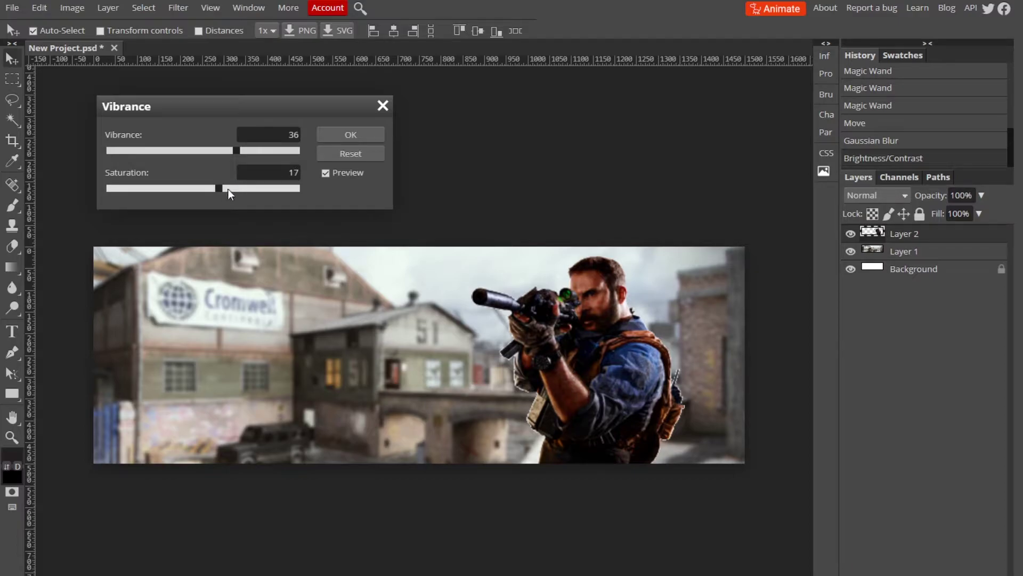
{"action": "left_click", "coordinate": [375, 141]}
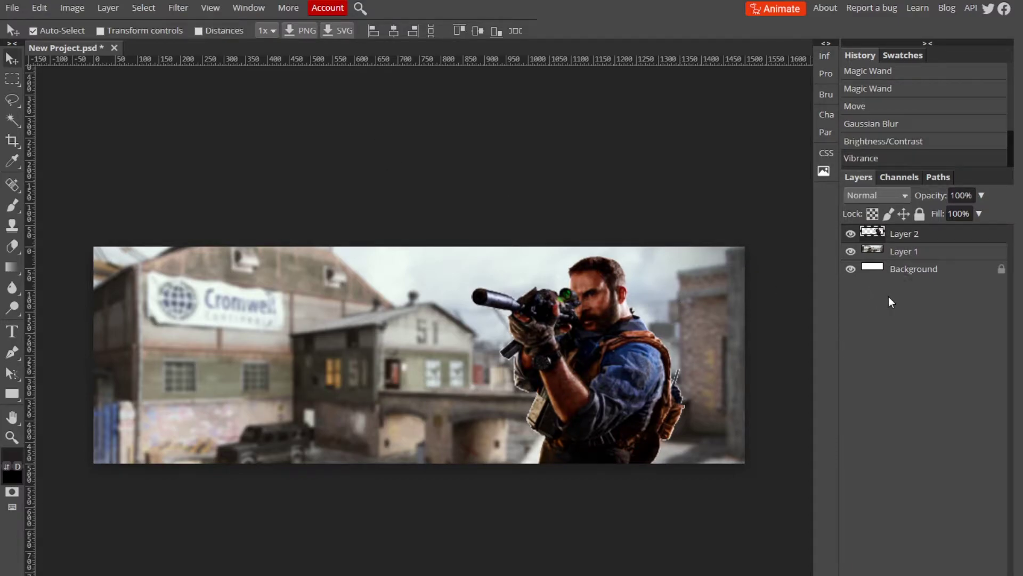
Apply Brightness/Contrast to the map background layer with contrast 17 and only a slight brightness increase.
{"action": "left_click", "coordinate": [939, 253]}
{"action": "left_click", "coordinate": [69, 11]}
{"action": "mouse_move", "coordinate": [149, 37]}
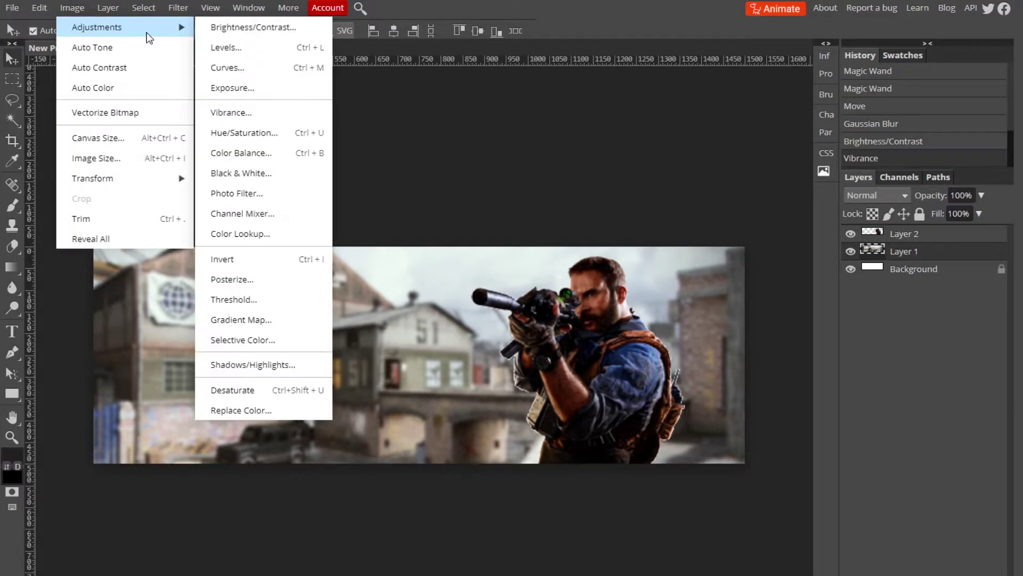
{"action": "left_click", "coordinate": [253, 27]}
{"action": "mouse_move", "coordinate": [203, 150]}
{"action": "left_mouse_down"}
{"action": "mouse_move", "coordinate": [235, 147]}
{"action": "mouse_move", "coordinate": [221, 151]}
{"action": "left_mouse_up"}
{"action": "mouse_move", "coordinate": [204, 188]}
{"action": "left_mouse_down"}
{"action": "mouse_move", "coordinate": [237, 192]}
{"action": "mouse_move", "coordinate": [218, 191]}
{"action": "left_mouse_up"}
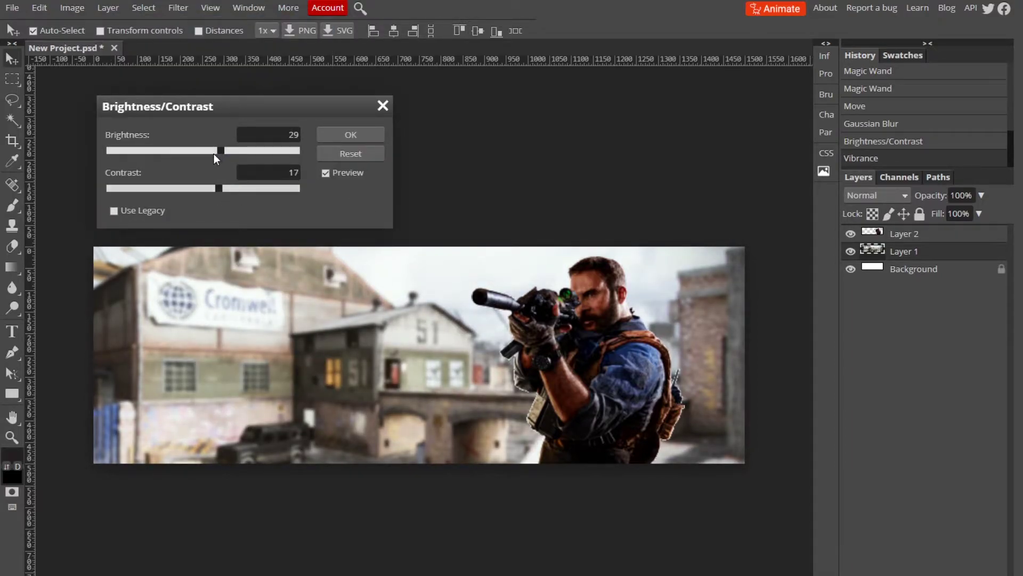
{"action": "left_click_drag", "start_coordinate": [213, 154], "coordinate": [206, 155]}
{"action": "left_click", "coordinate": [356, 136]}
Set the map background's vibrance to about 27 and saturation to 35, and nudge the soldier slightly right.
{"action": "left_click", "coordinate": [74, 8]}
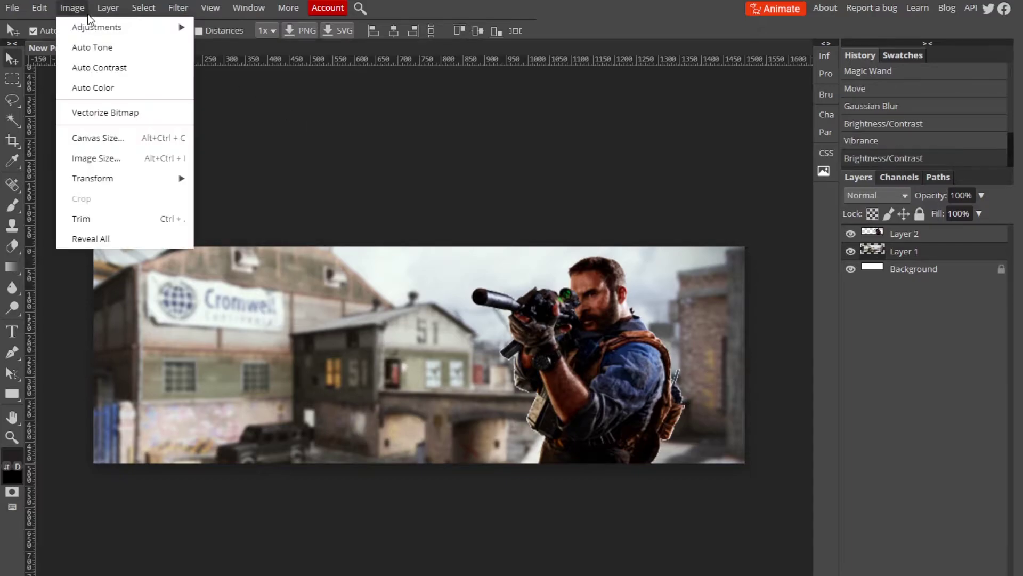
{"action": "mouse_move", "coordinate": [107, 26]}
{"action": "left_click", "coordinate": [223, 110]}
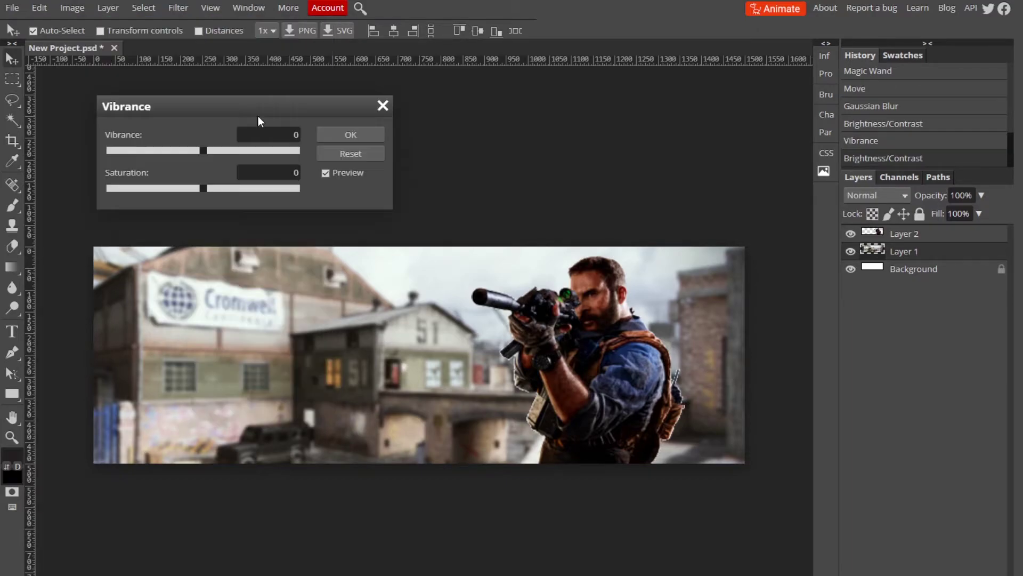
{"action": "left_click", "coordinate": [225, 152]}
{"action": "left_click_drag", "start_coordinate": [212, 184], "coordinate": [236, 184]}
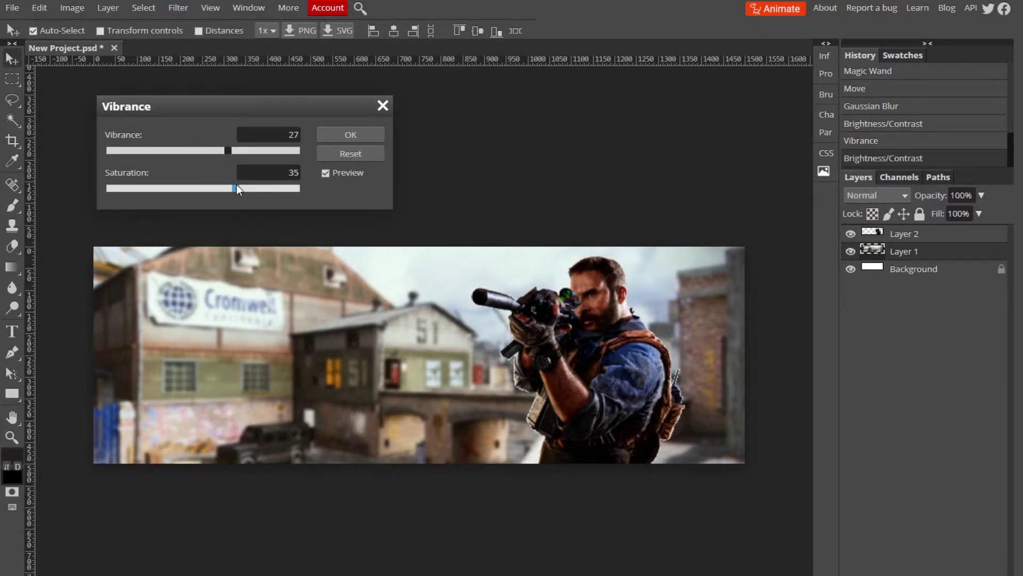
{"action": "left_click", "coordinate": [348, 136]}
{"action": "left_click_drag", "start_coordinate": [611, 352], "coordinate": [614, 354]}
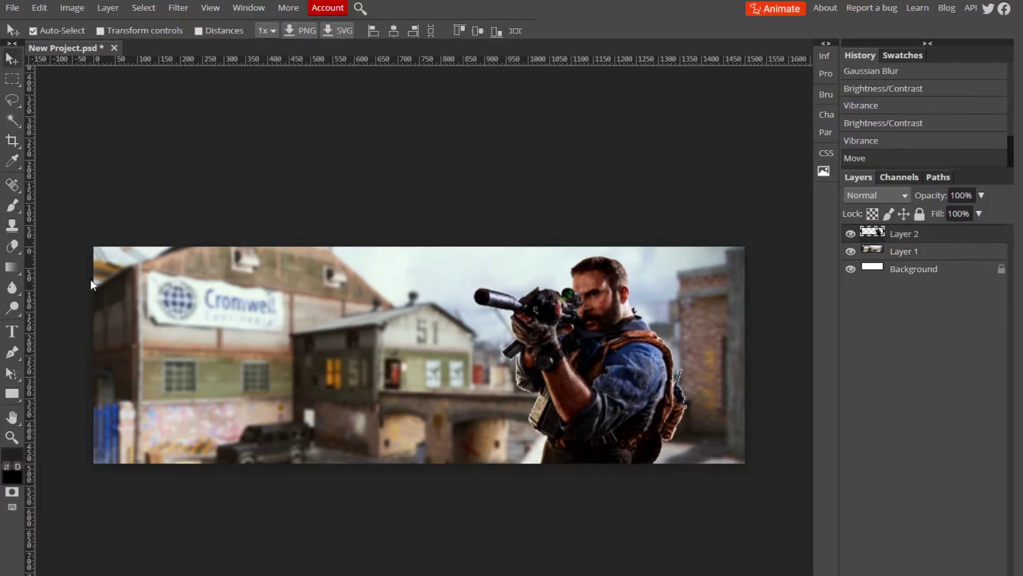
Add the text CAMBIT over the buildings beside the soldier and enlarge it to 150 px.
{"action": "left_click", "coordinate": [12, 331]}
{"action": "left_click", "coordinate": [220, 360]}
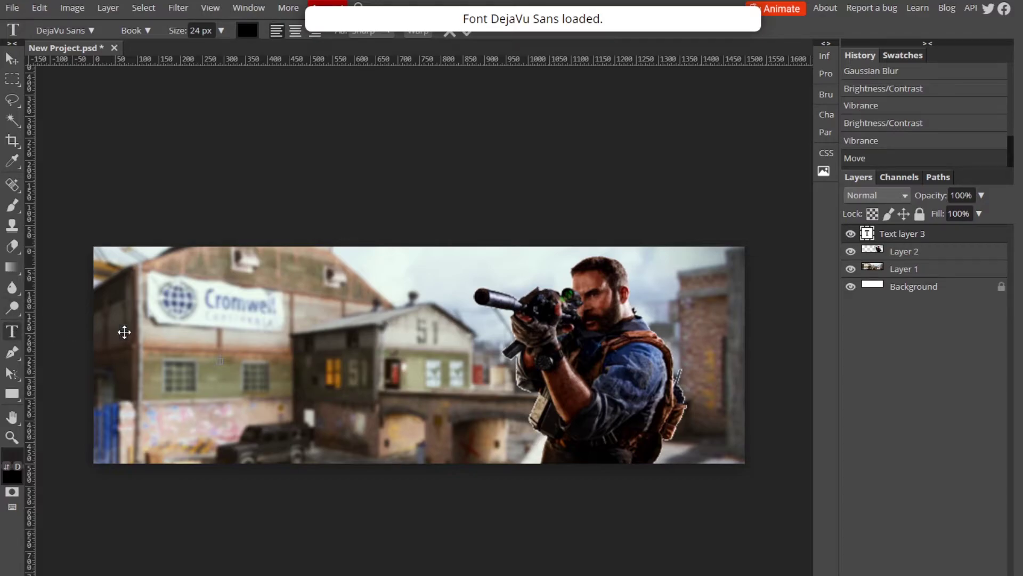
{"action": "type", "text": "CAMBIT"}
{"action": "key", "text": "ctrl+a"}
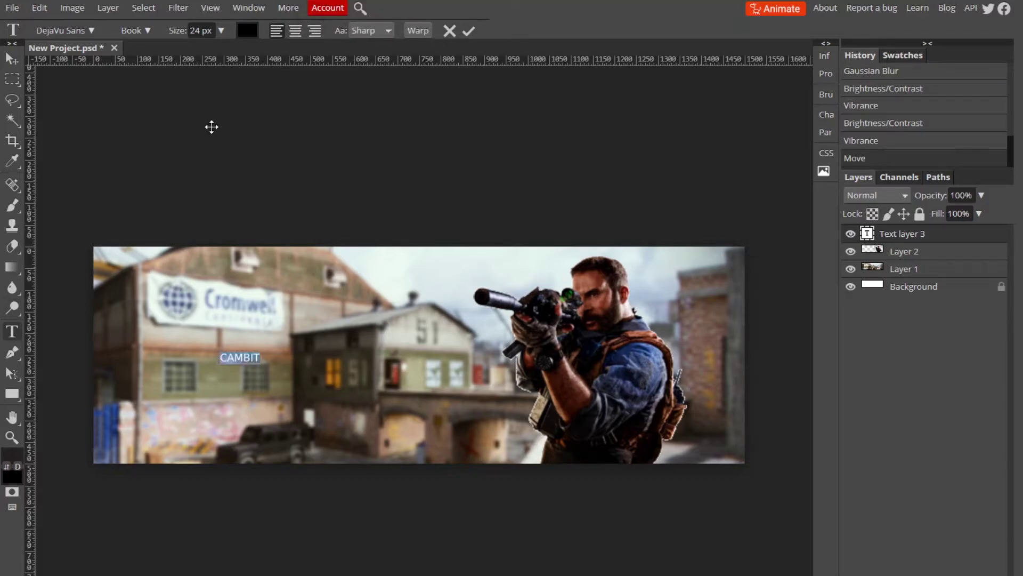
{"action": "left_click", "coordinate": [217, 30]}
{"action": "left_click_drag", "start_coordinate": [198, 48], "coordinate": [225, 50]}
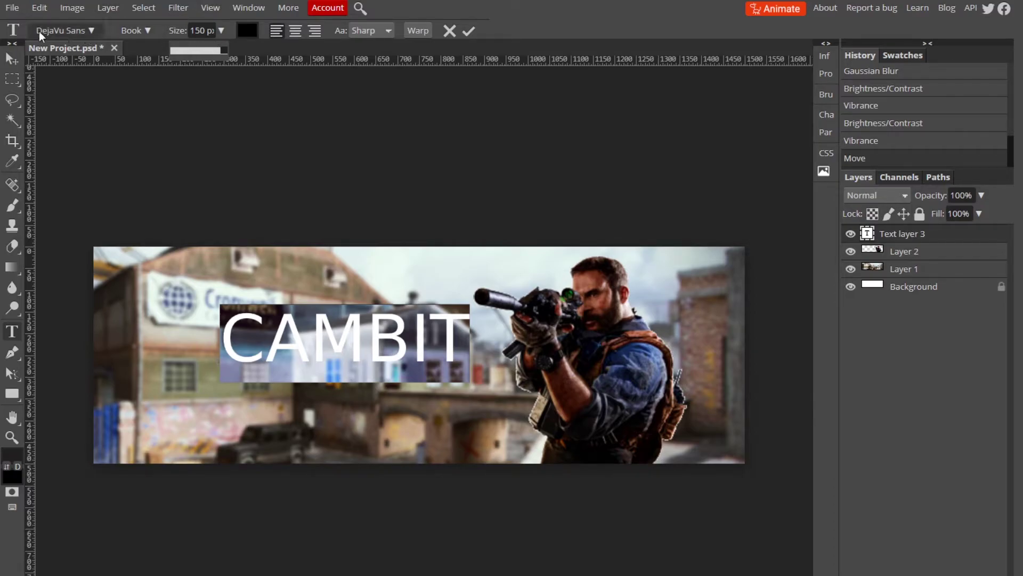
Search the font list for "comm" and apply the Commando font to the CAMBIT text.
{"action": "left_click", "coordinate": [90, 43]}
{"action": "type", "text": "coman"}
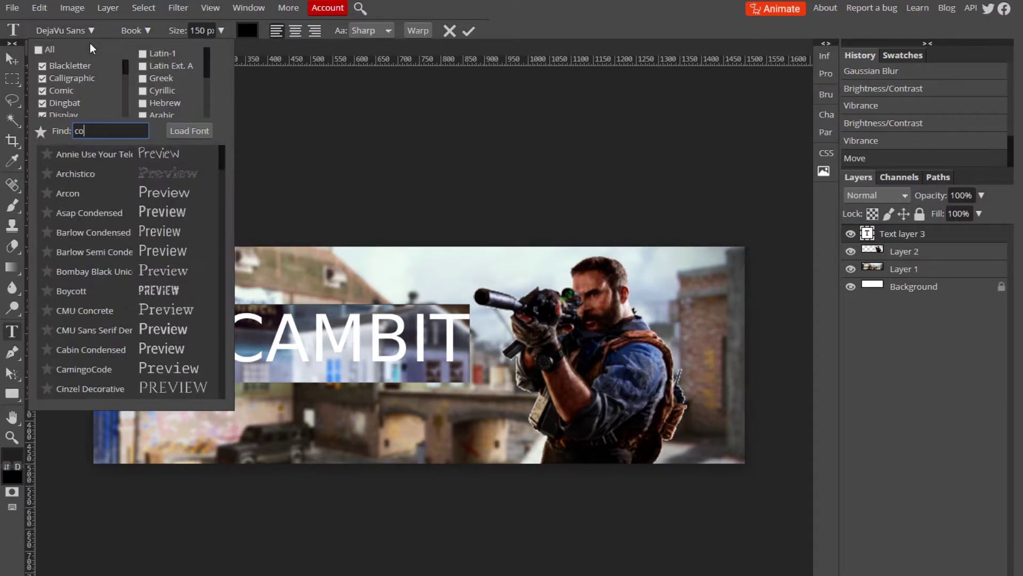
{"action": "key", "text": "BackSpace"}
{"action": "key", "text": "BackSpace"}
{"action": "key", "text": "BackSpace"}
{"action": "type", "text": "mm"}
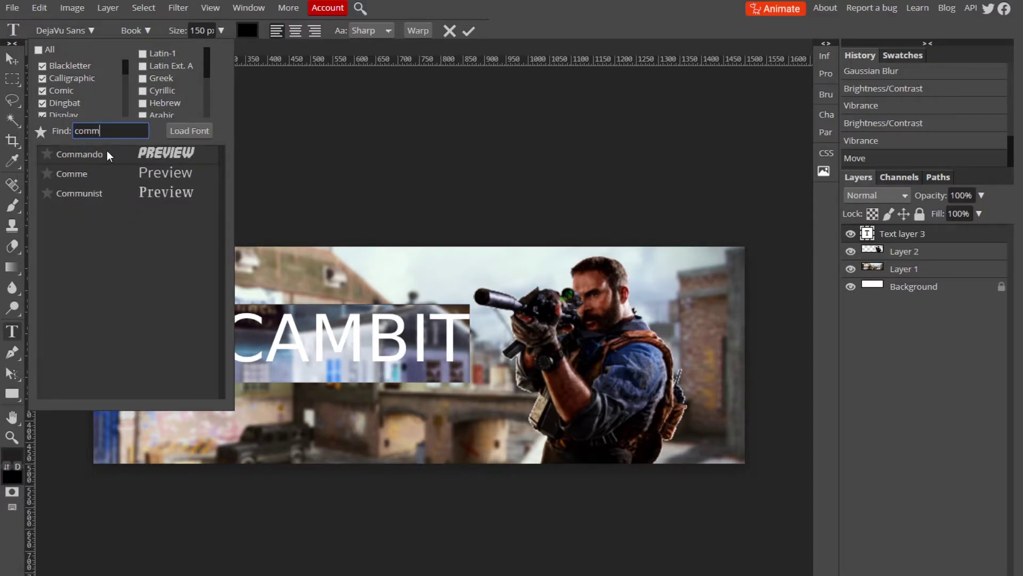
{"action": "left_click", "coordinate": [79, 154]}
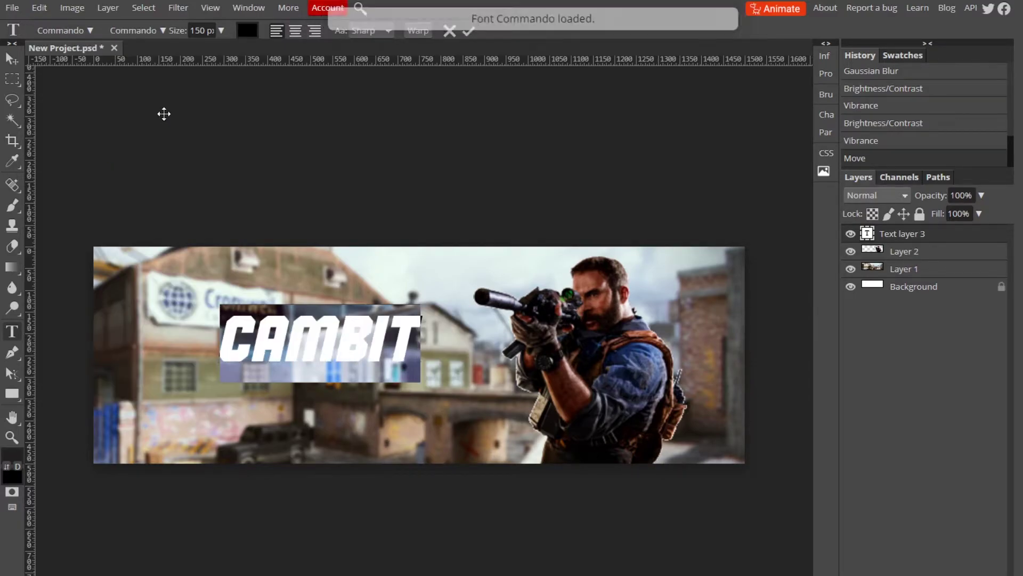
Set the CAMBIT text size to 200 px and commit the text.
{"action": "double_click", "coordinate": [198, 30]}
{"action": "type", "text": "20"}
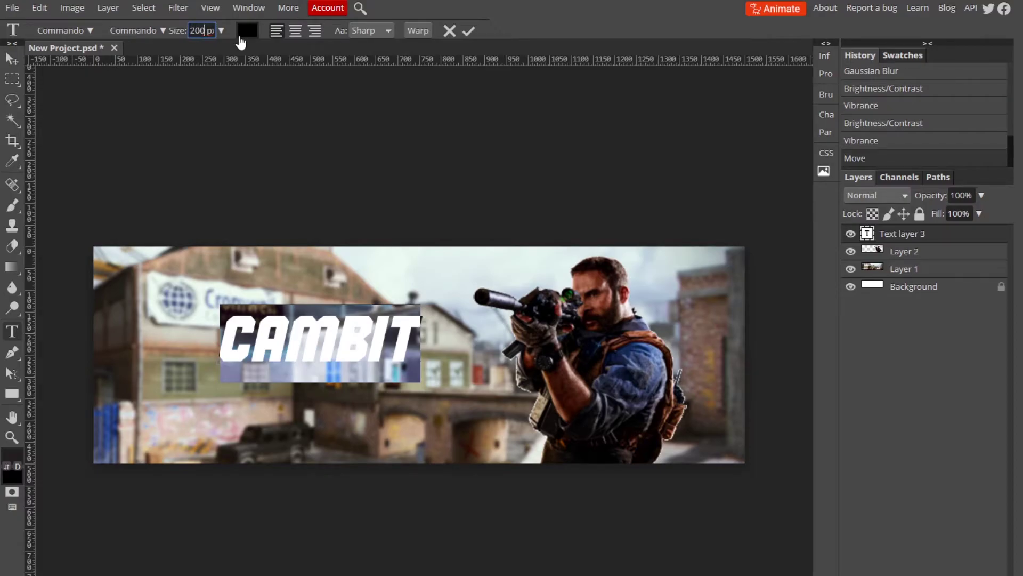
{"action": "left_click", "coordinate": [465, 30]}
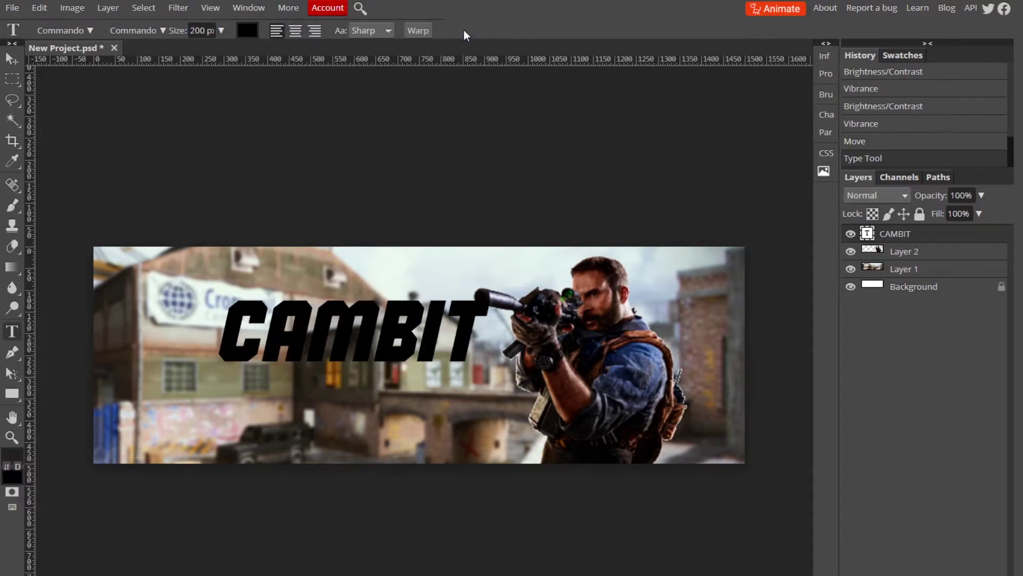
Put the CAMBIT layer below the soldier layer and move the text so its last letter tucks behind the soldier.
{"action": "left_click", "coordinate": [23, 60]}
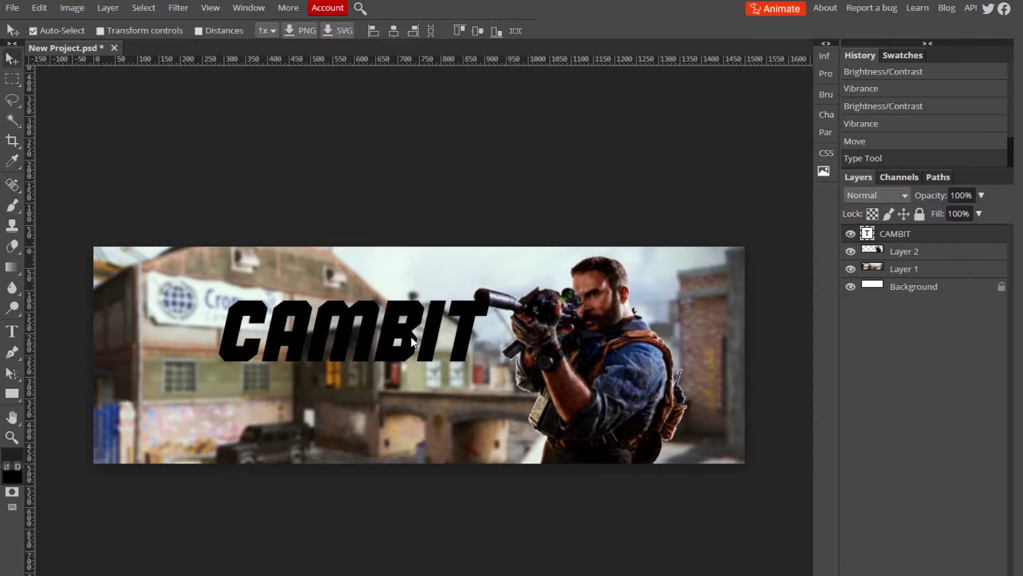
{"action": "left_click_drag", "start_coordinate": [411, 337], "coordinate": [554, 335]}
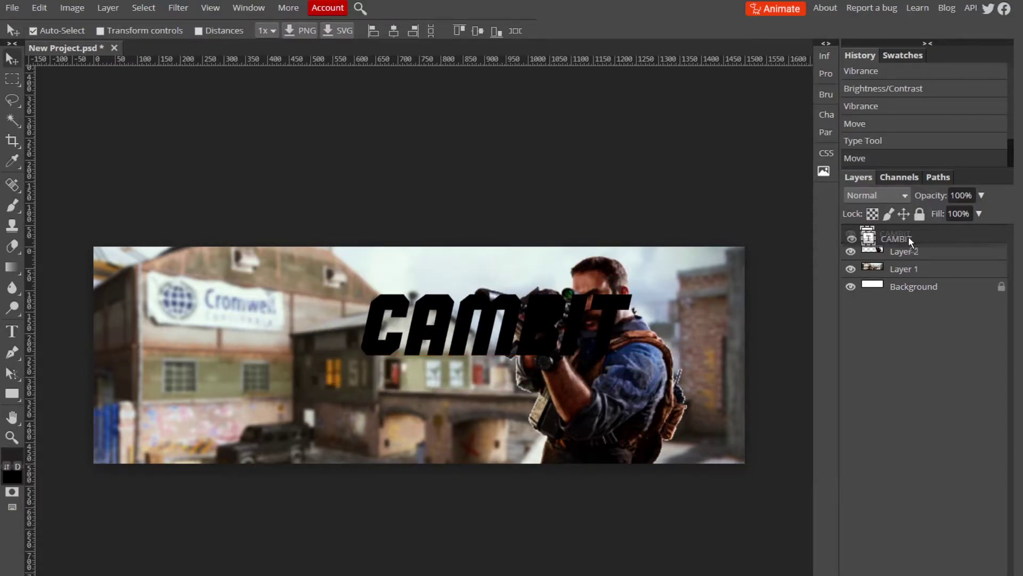
{"action": "left_click_drag", "start_coordinate": [896, 234], "coordinate": [930, 267]}
{"action": "left_click_drag", "start_coordinate": [428, 348], "coordinate": [319, 370]}
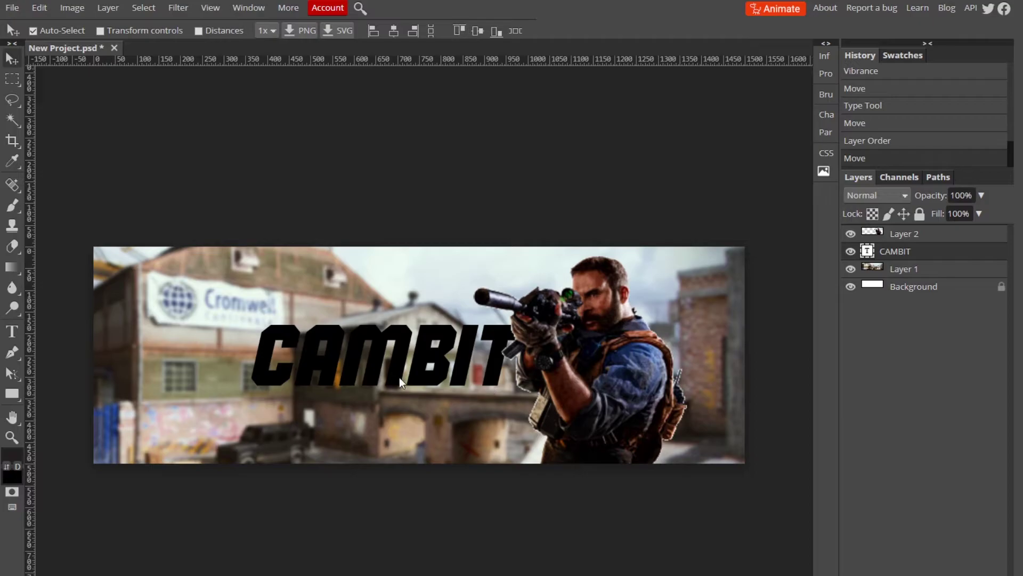
Apply a layer style to the soldier layer and enable a linear black-to-white Gradient Overlay on the CAMBIT text layer.
{"action": "left_click", "coordinate": [948, 235]}
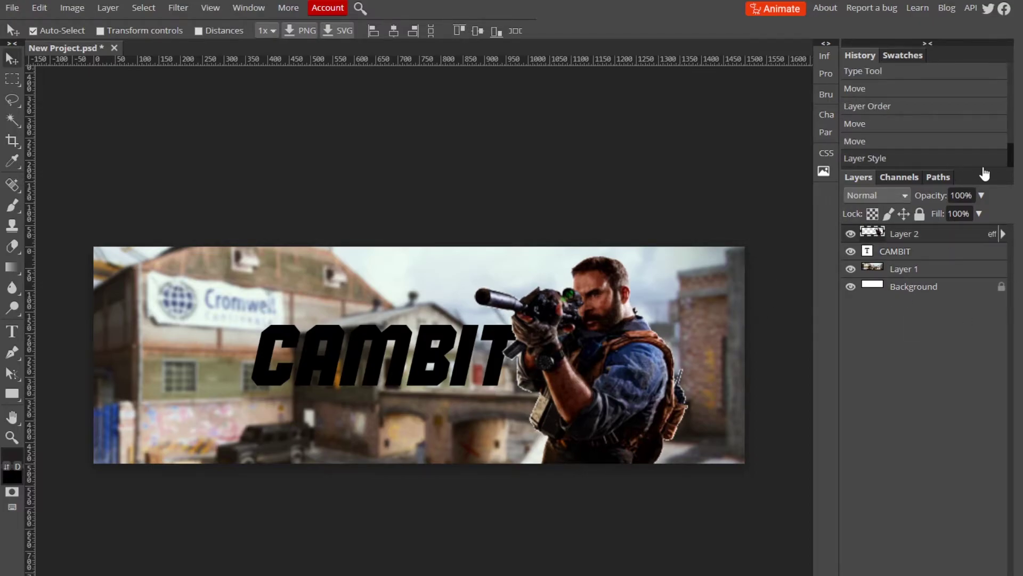
{"action": "double_click", "coordinate": [945, 257]}
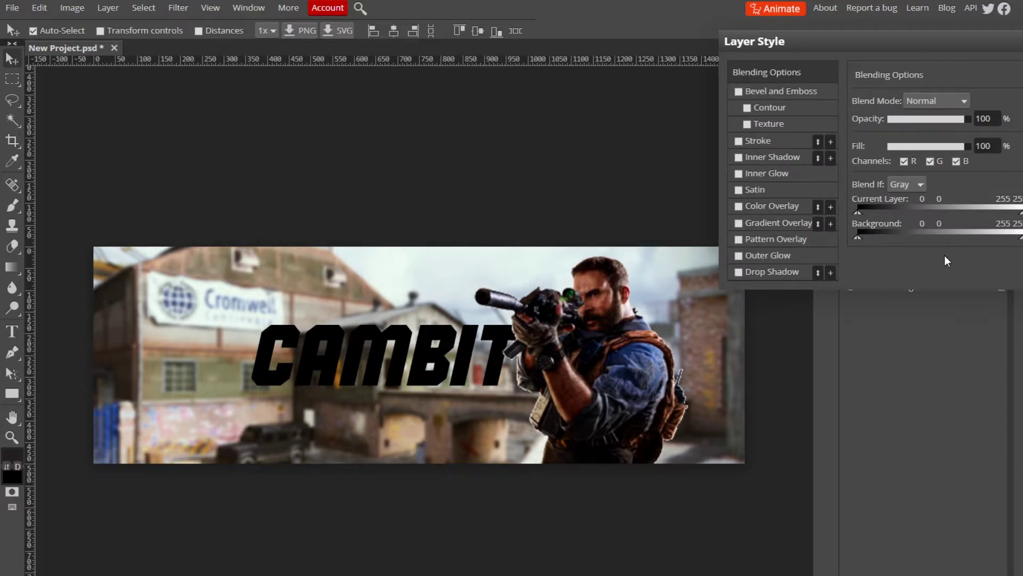
{"action": "left_click", "coordinate": [739, 224]}
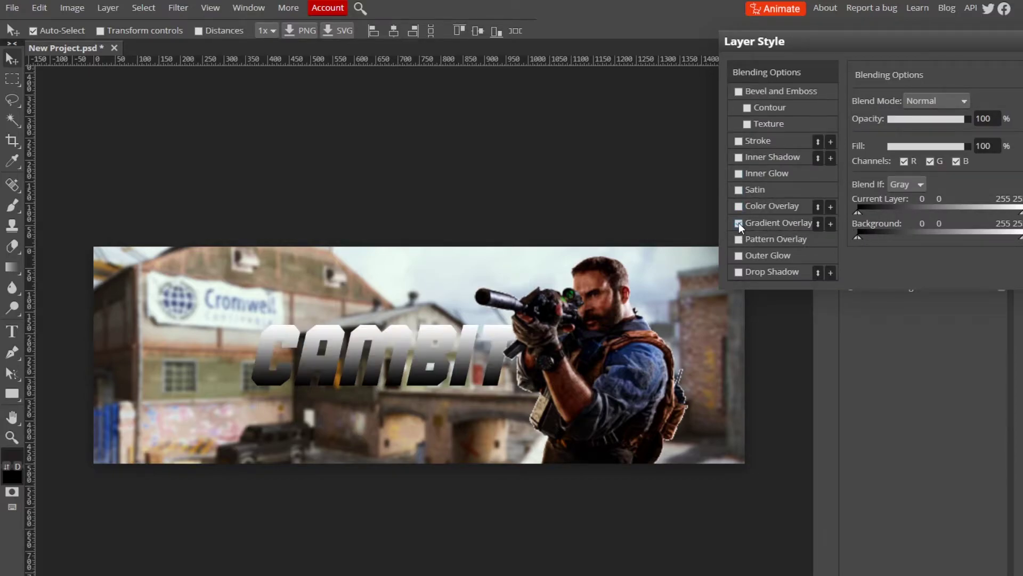
{"action": "left_click", "coordinate": [782, 223]}
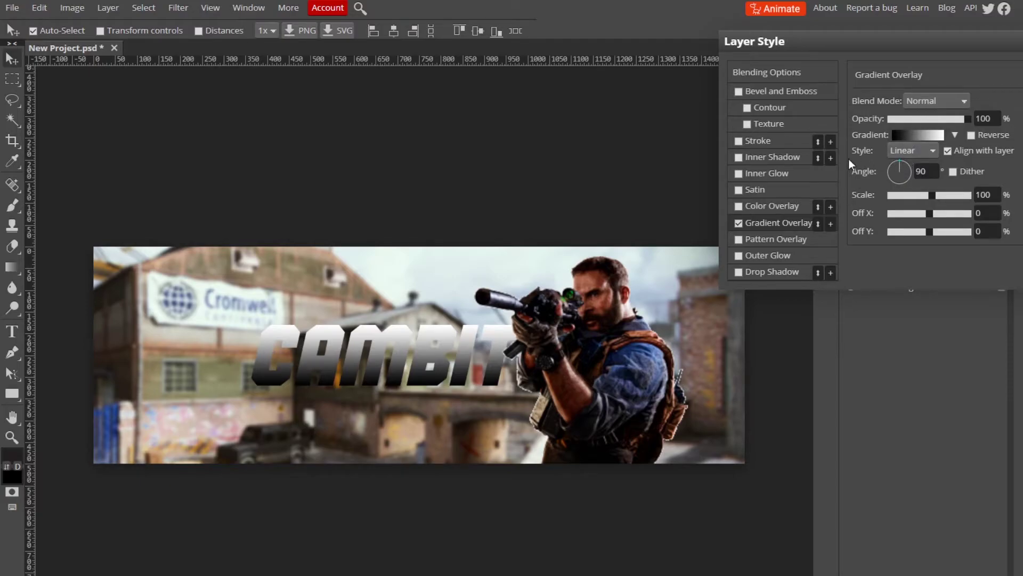
Enable Inner Glow on the CAMBIT text and set the glow colour to white.
{"action": "left_click", "coordinate": [739, 174]}
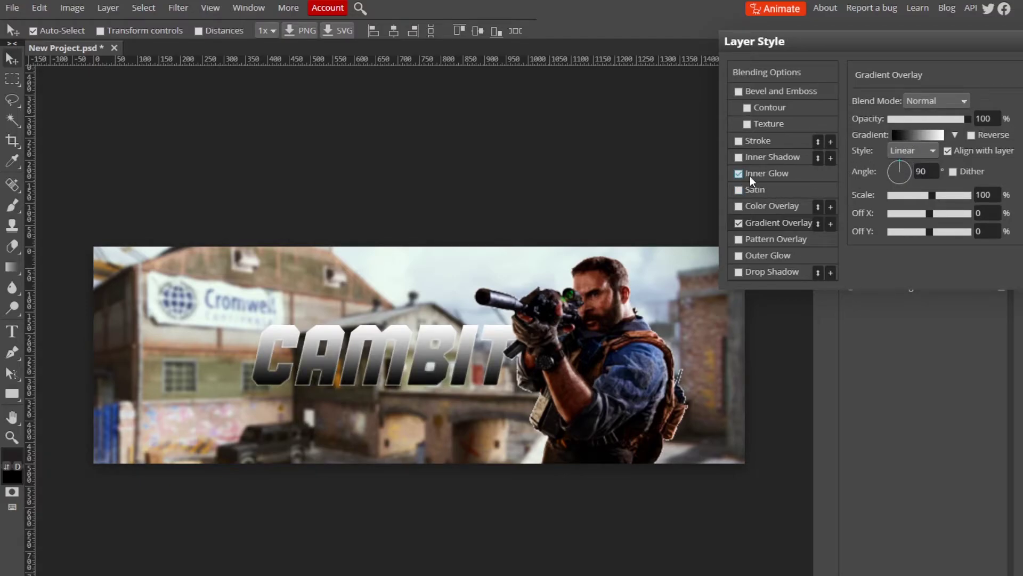
{"action": "left_click", "coordinate": [773, 174]}
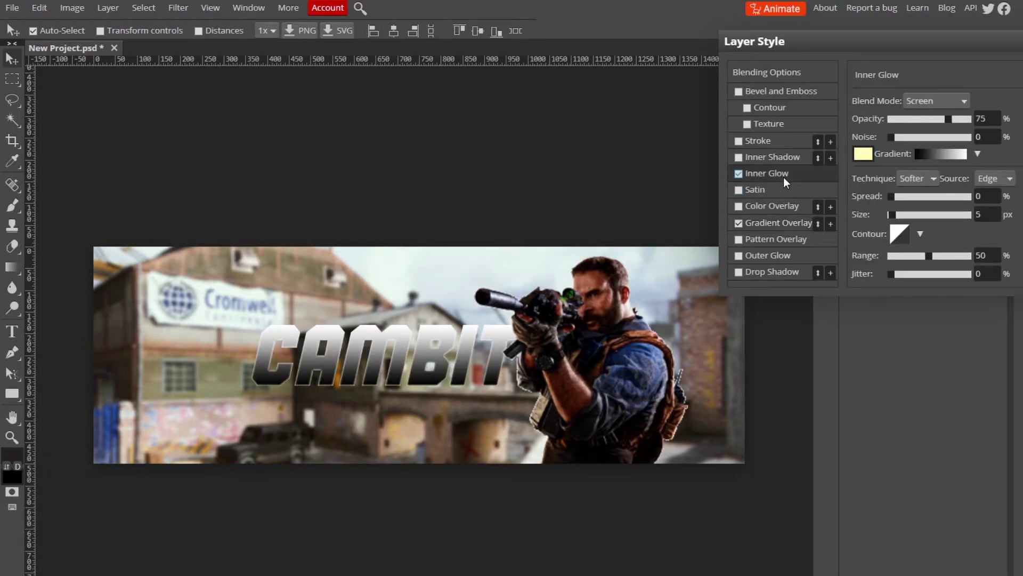
{"action": "left_click", "coordinate": [862, 155]}
{"action": "left_click_drag", "start_coordinate": [358, 276], "coordinate": [204, 224]}
{"action": "left_click", "coordinate": [459, 383]}
Set the Inner Glow to Normal blending, 100% opacity, 22% spread and 25 px size.
{"action": "left_click", "coordinate": [947, 101]}
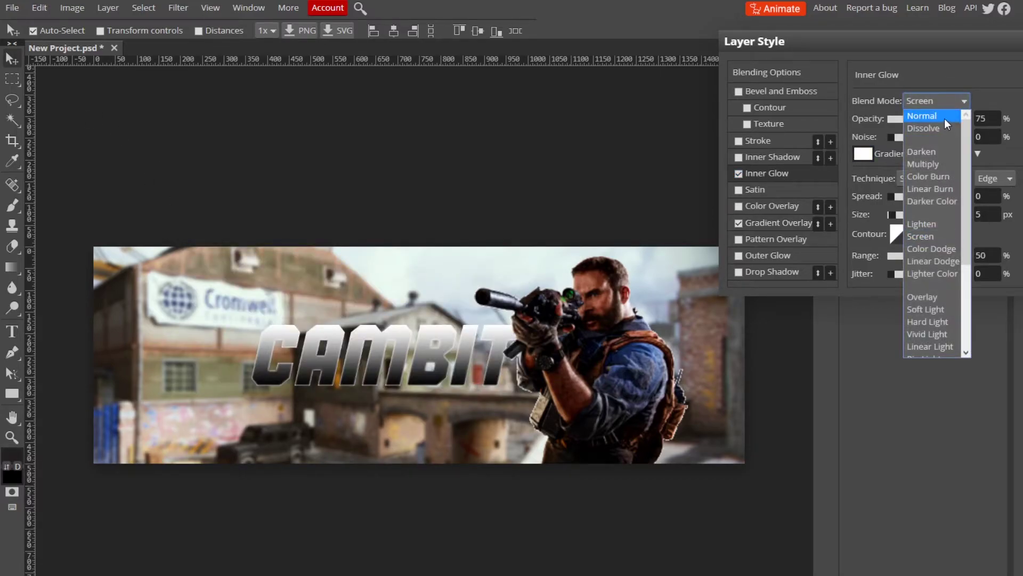
{"action": "left_click", "coordinate": [944, 118]}
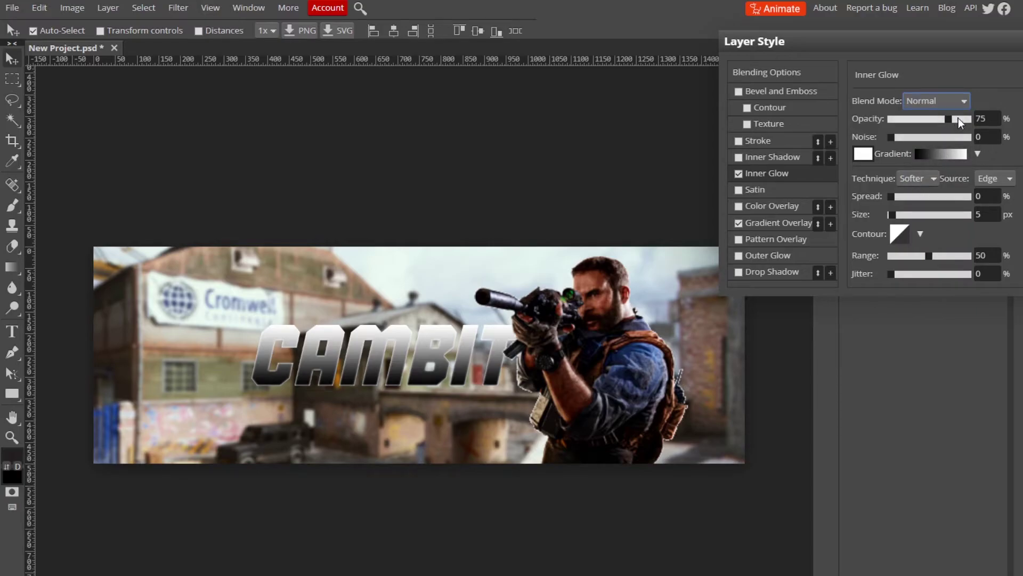
{"action": "left_click_drag", "start_coordinate": [949, 118], "coordinate": [971, 118]}
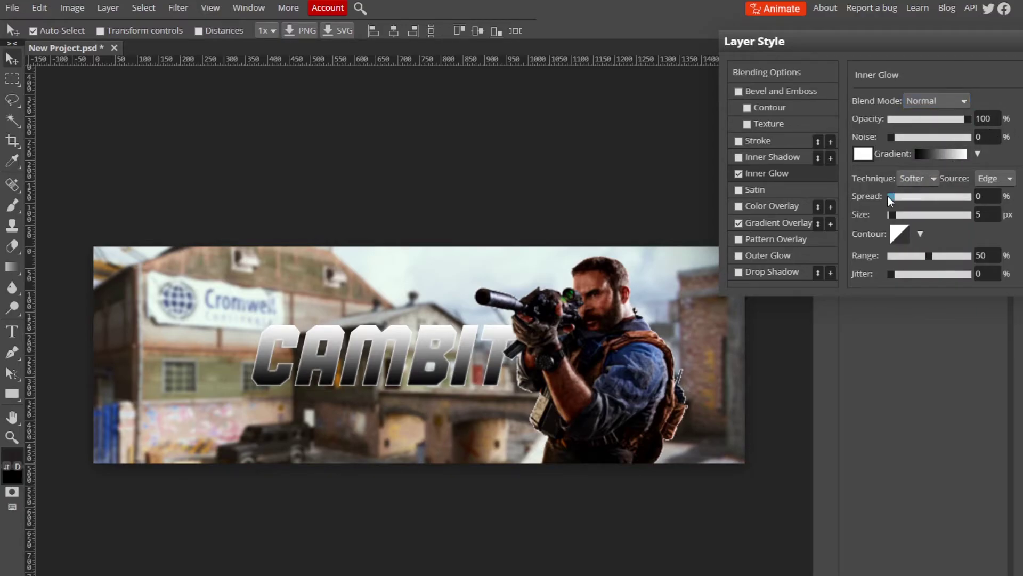
{"action": "mouse_move", "coordinate": [889, 196]}
{"action": "left_mouse_down"}
{"action": "mouse_move", "coordinate": [901, 220]}
{"action": "mouse_move", "coordinate": [906, 196]}
{"action": "left_mouse_up"}
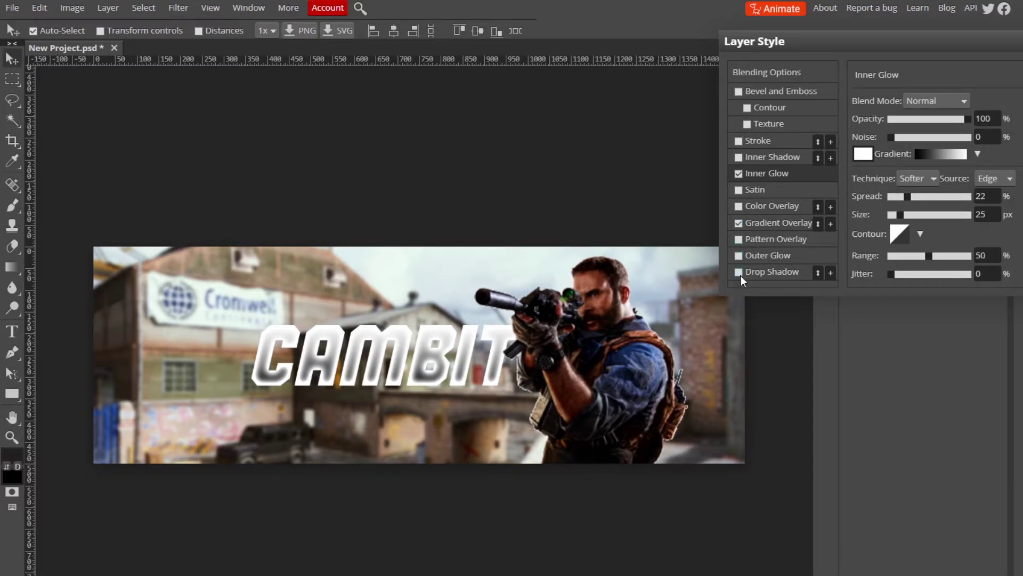
Enable a Drop Shadow on the CAMBIT text with 100% spread, 0 px distance, Normal blending and 100% opacity.
{"action": "left_click", "coordinate": [767, 272]}
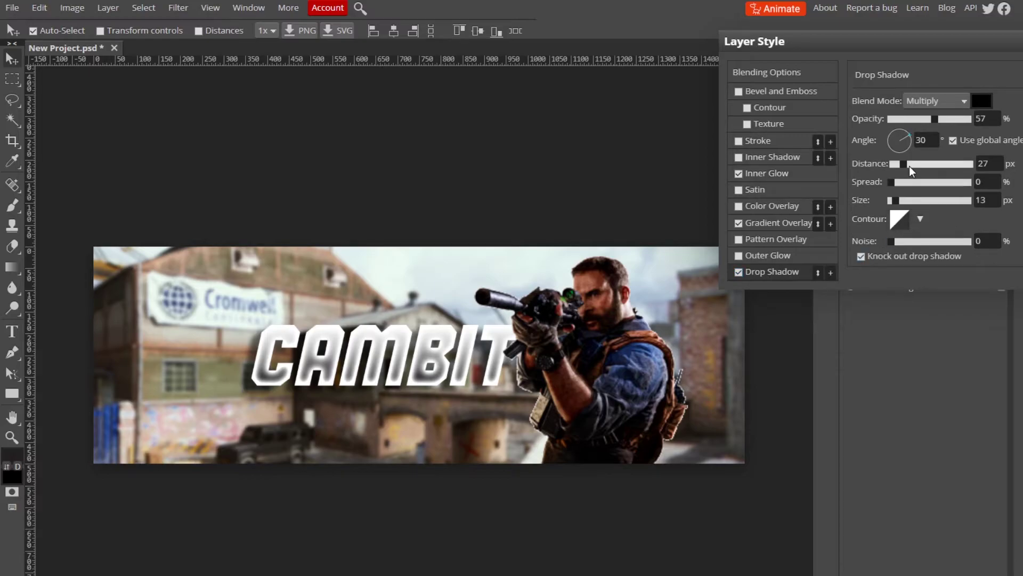
{"action": "left_click_drag", "start_coordinate": [896, 181], "coordinate": [967, 182]}
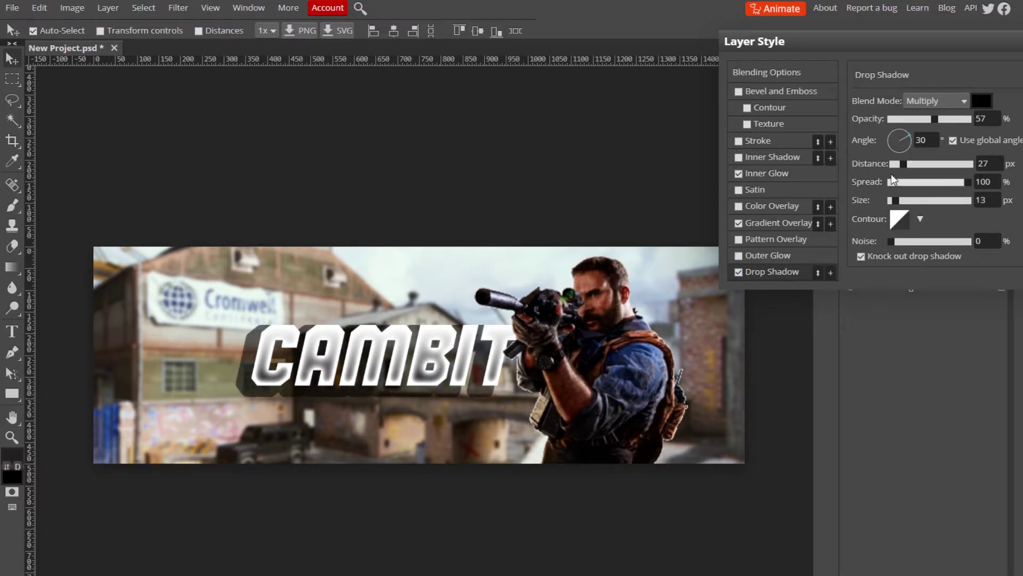
{"action": "left_click_drag", "start_coordinate": [897, 165], "coordinate": [893, 166]}
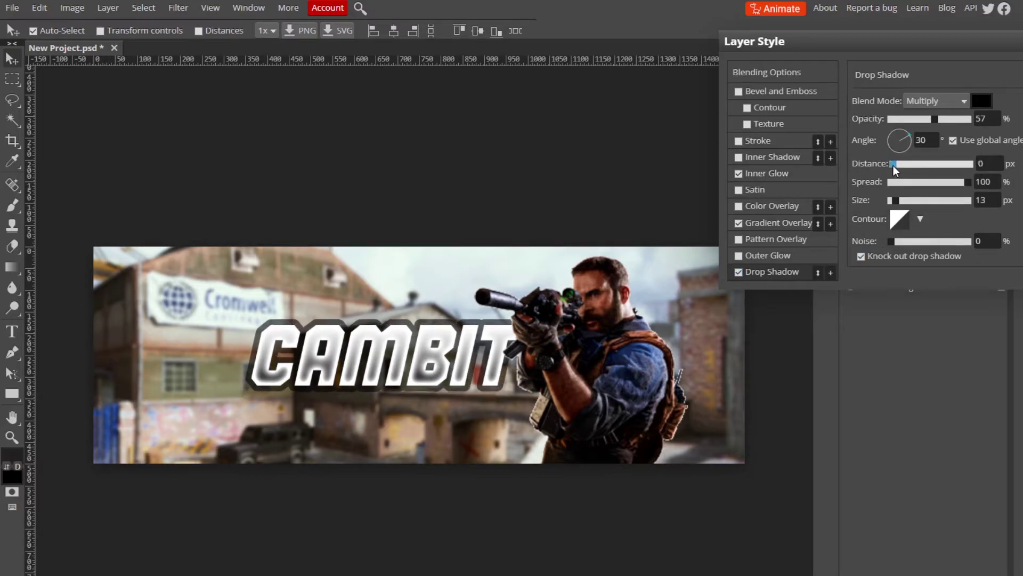
{"action": "left_click", "coordinate": [945, 100]}
{"action": "left_click", "coordinate": [935, 113]}
{"action": "left_click_drag", "start_coordinate": [946, 120], "coordinate": [971, 120]}
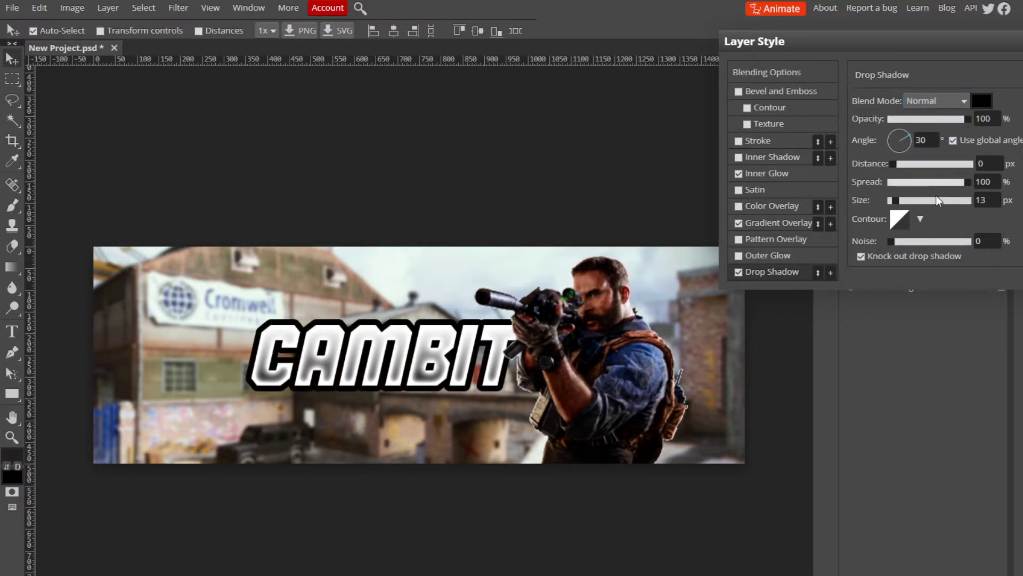
Set the drop shadow's angle to 90° and its distance to 7 px.
{"action": "left_click", "coordinate": [900, 132]}
{"action": "left_click", "coordinate": [899, 129]}
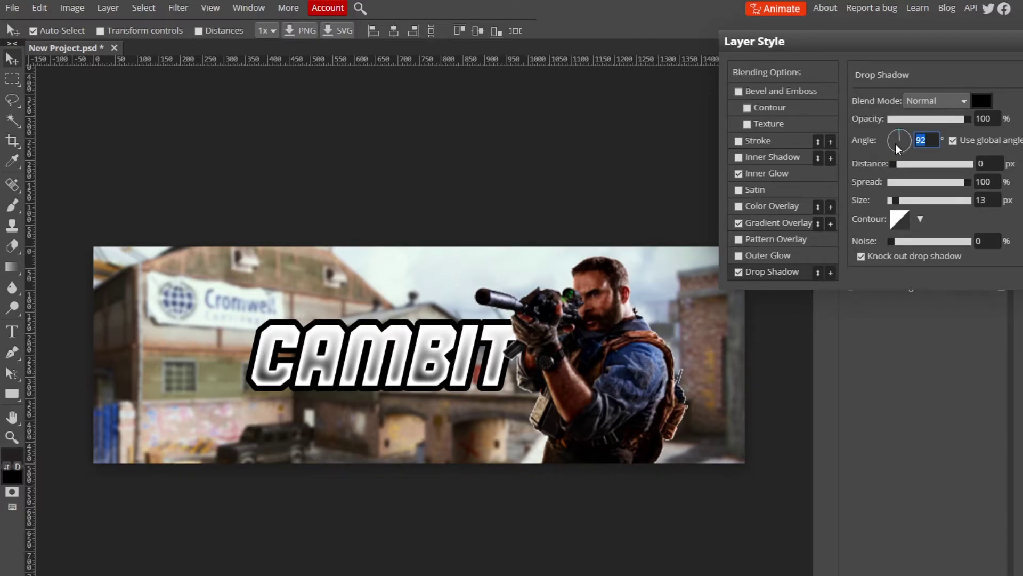
{"action": "left_click_drag", "start_coordinate": [888, 167], "coordinate": [896, 168]}
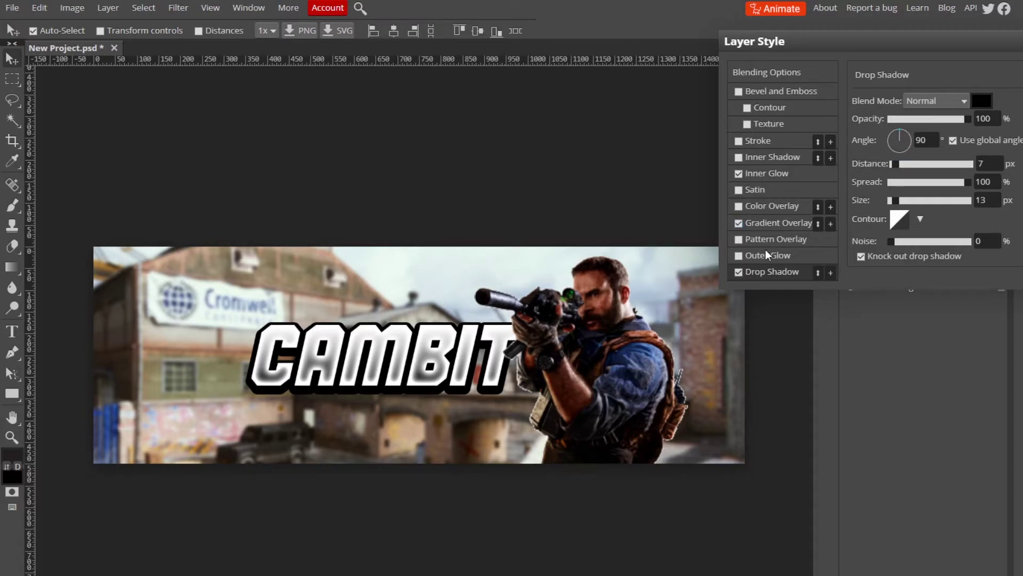
Choose a near-black shade as the drop shadow colour and accept it.
{"action": "left_click", "coordinate": [982, 101]}
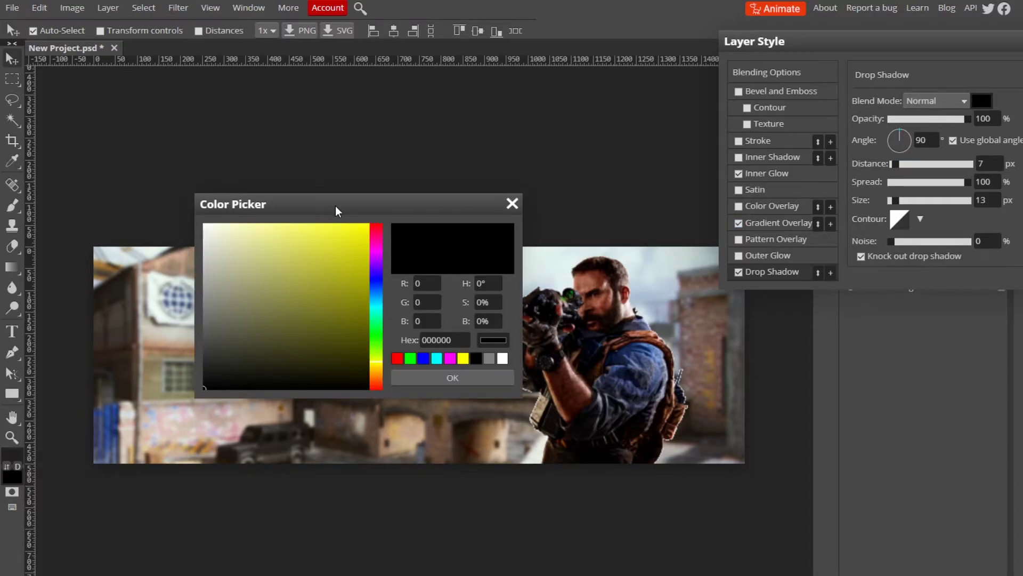
{"action": "left_click_drag", "start_coordinate": [335, 207], "coordinate": [758, 138]}
{"action": "left_click_drag", "start_coordinate": [663, 250], "coordinate": [791, 317]}
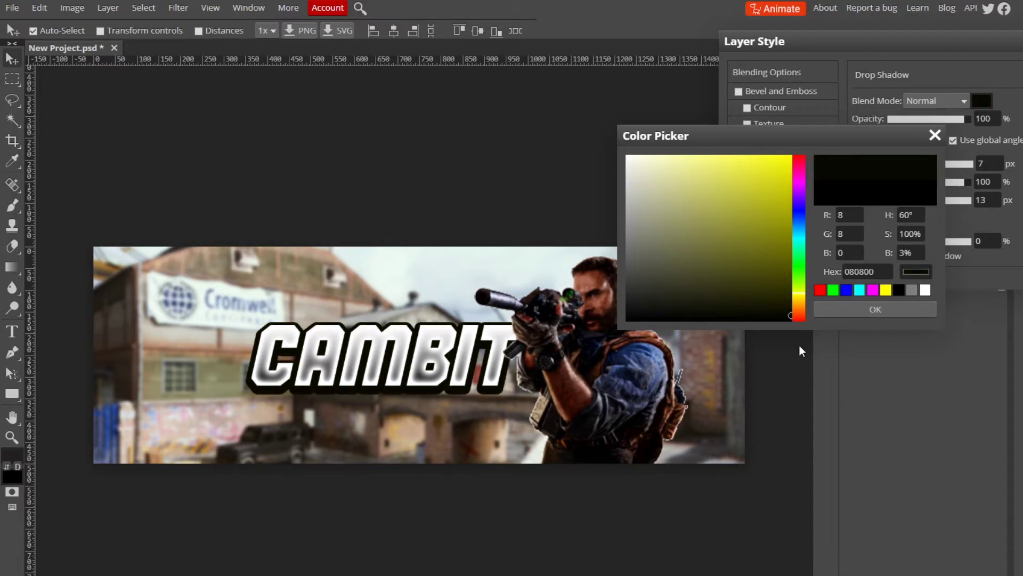
{"action": "left_click", "coordinate": [904, 315]}
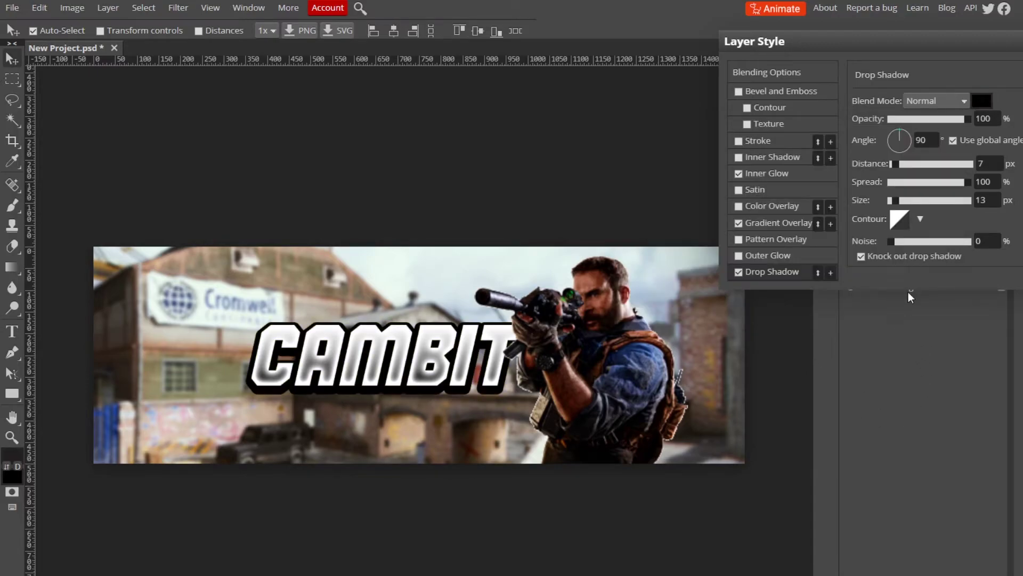
Try the Satin and Stroke effects on the CAMBIT text.
{"action": "left_click", "coordinate": [740, 191]}
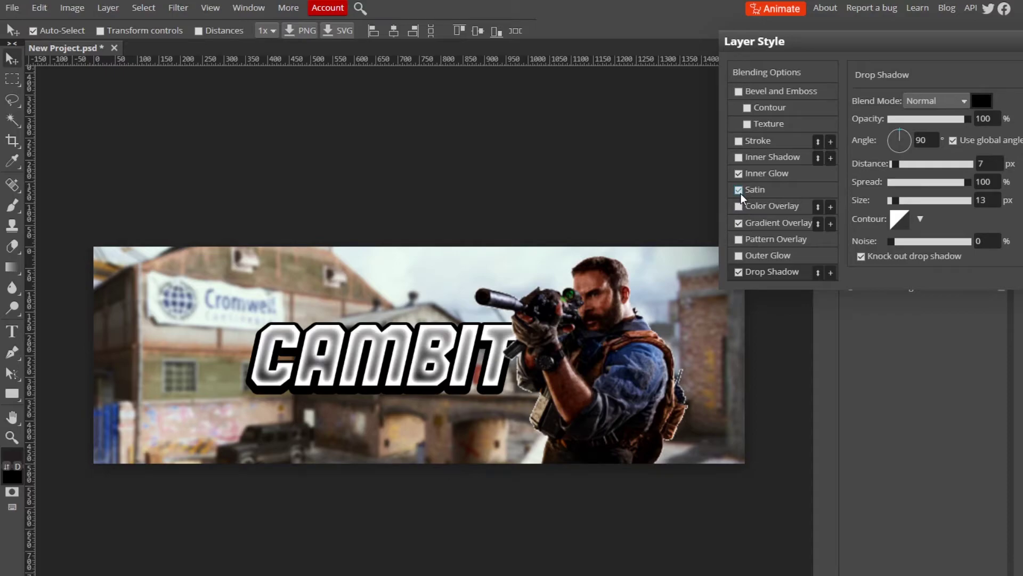
{"action": "left_click", "coordinate": [739, 191]}
{"action": "left_click", "coordinate": [745, 140]}
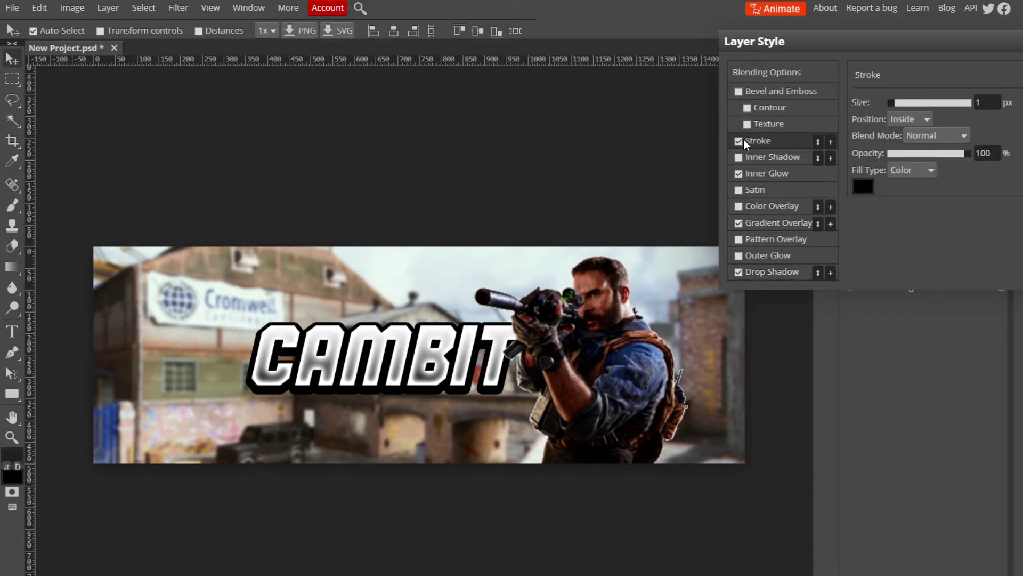
{"action": "left_click", "coordinate": [740, 140]}
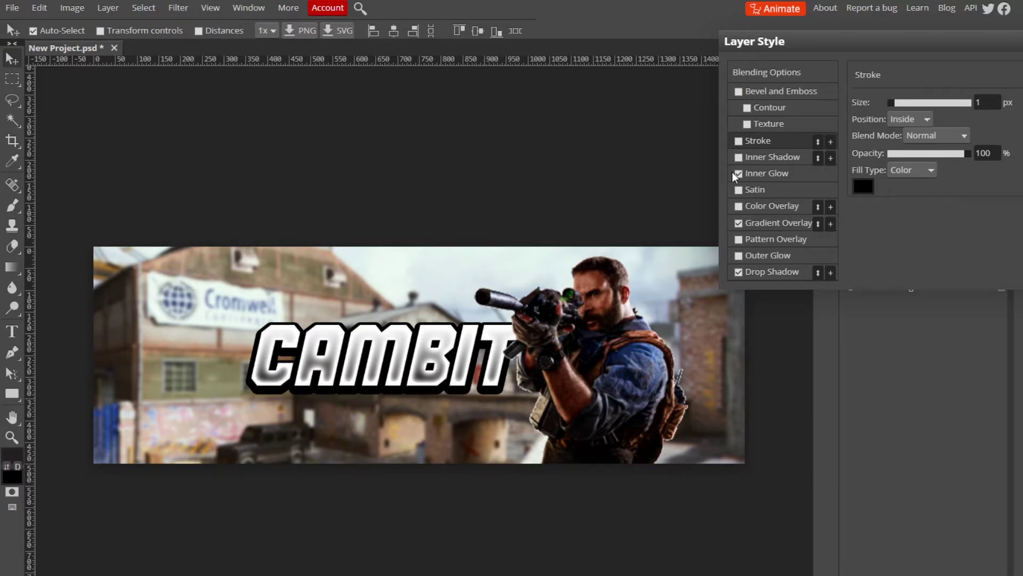
Search Google Images for "smoke png" and copy the White Smoke PNG Pic image from clipart.info.
{"action": "key", "text": "Return"}
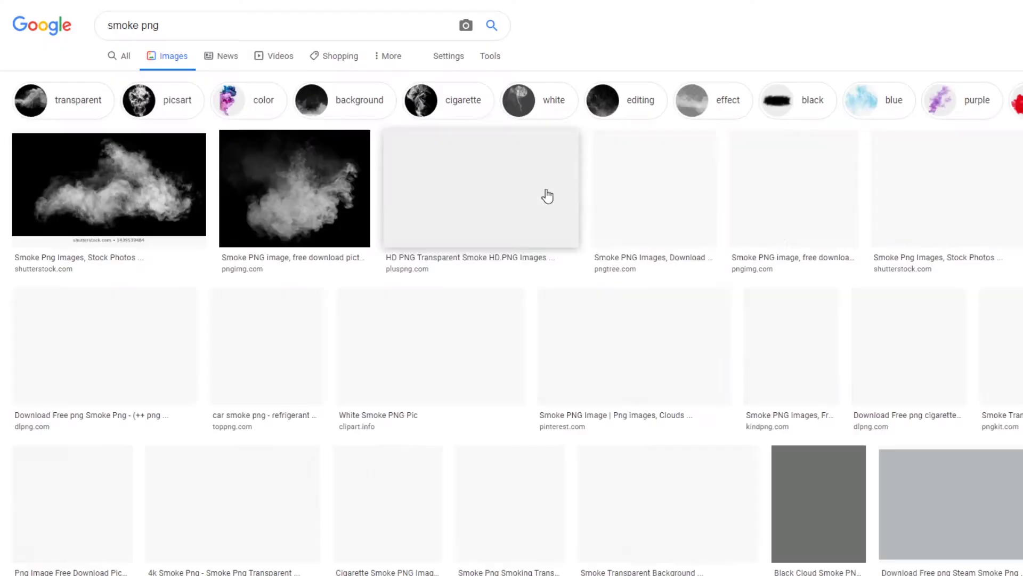
{"action": "scroll", "coordinate": [430, 348], "scroll_direction": "down", "scroll_amount": 1}
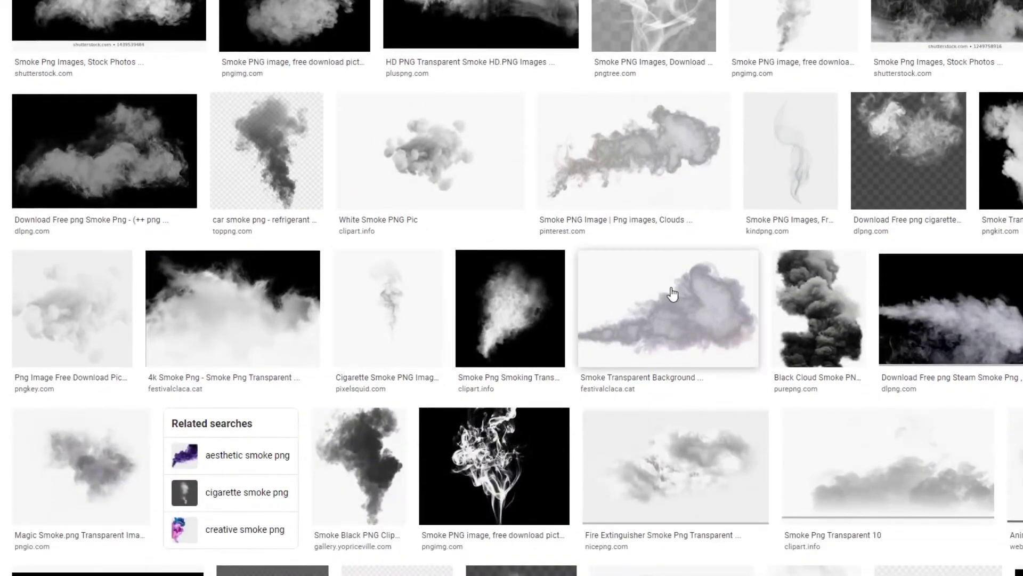
{"action": "left_click", "coordinate": [448, 178]}
{"action": "right_click", "coordinate": [1003, 132]}
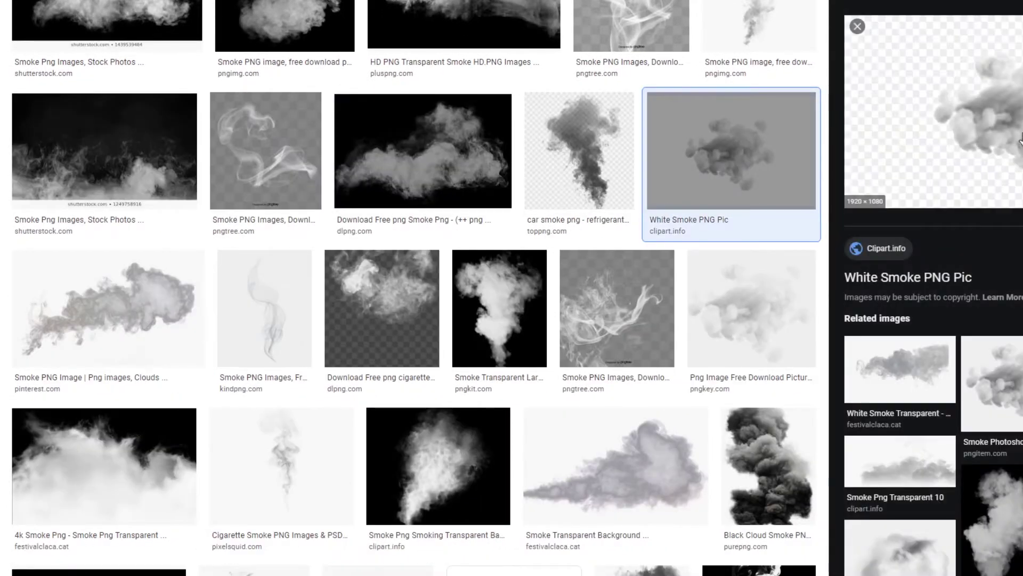
{"action": "left_click", "coordinate": [1016, 268]}
Copy the Smoke Png Transparent 10 image from the results and paste it into the Photopea banner above the blurred map layer.
{"action": "scroll", "coordinate": [738, 265], "scroll_direction": "up", "scroll_amount": 2}
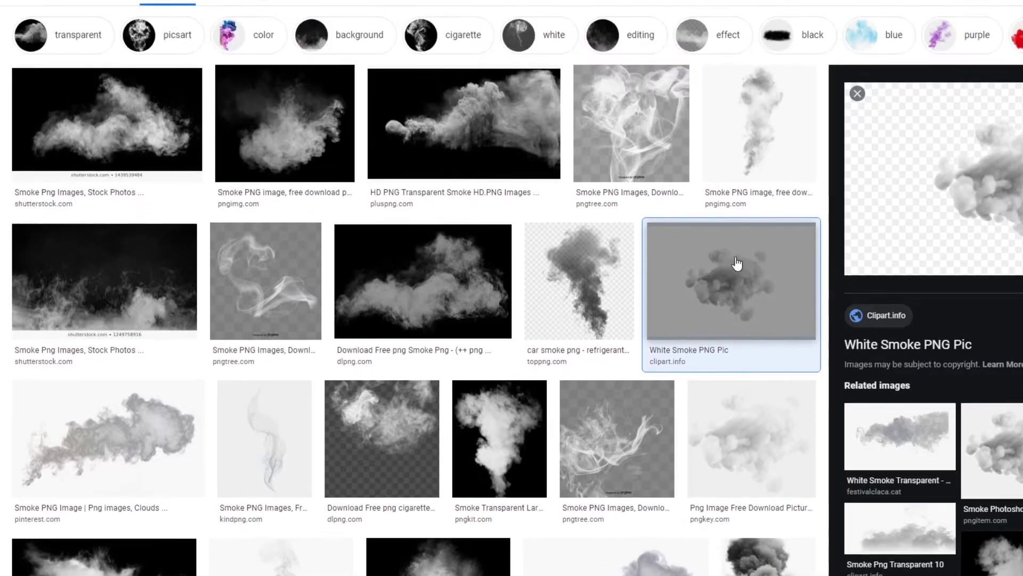
{"action": "scroll", "coordinate": [676, 274], "scroll_direction": "down", "scroll_amount": 5}
{"action": "scroll", "coordinate": [548, 292], "scroll_direction": "down", "scroll_amount": 7}
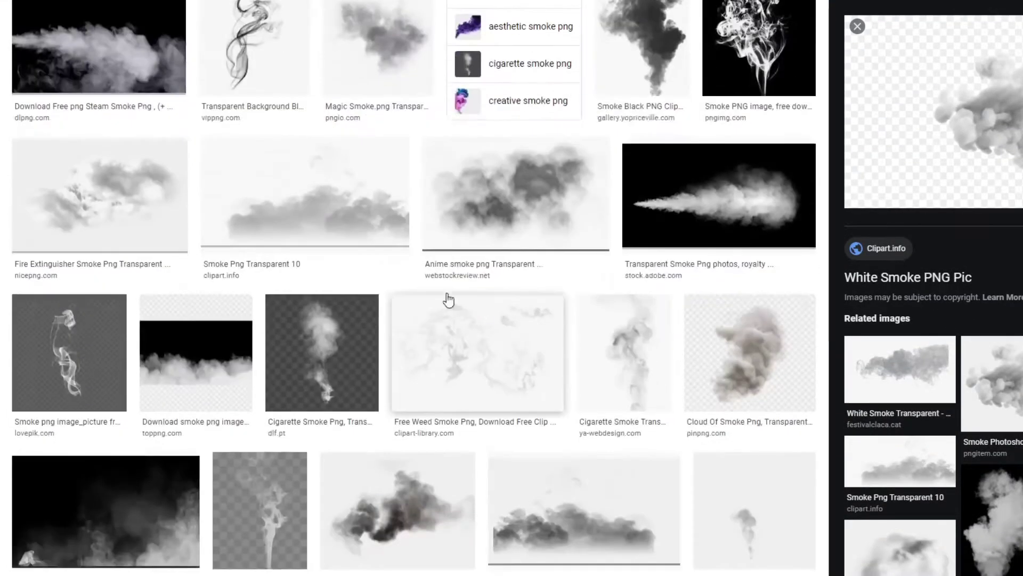
{"action": "left_click", "coordinate": [379, 201]}
{"action": "right_click", "coordinate": [964, 148]}
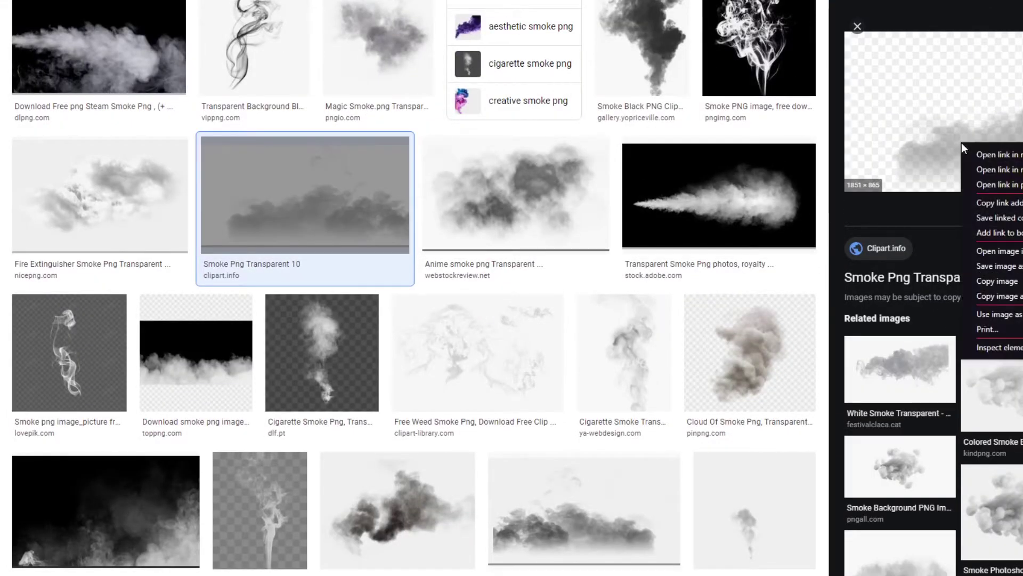
{"action": "left_click", "coordinate": [1012, 281]}
{"action": "key", "text": "alt+Tab"}
{"action": "key", "text": "ctrl+v"}
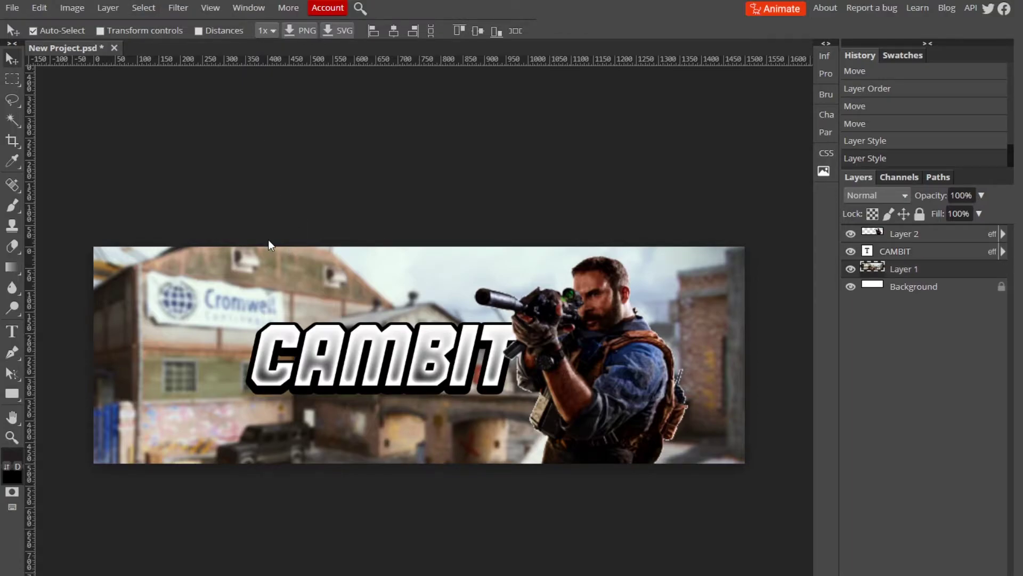
{"action": "left_click_drag", "start_coordinate": [590, 452], "coordinate": [560, 437]}
{"action": "key", "text": "ctrl+z"}
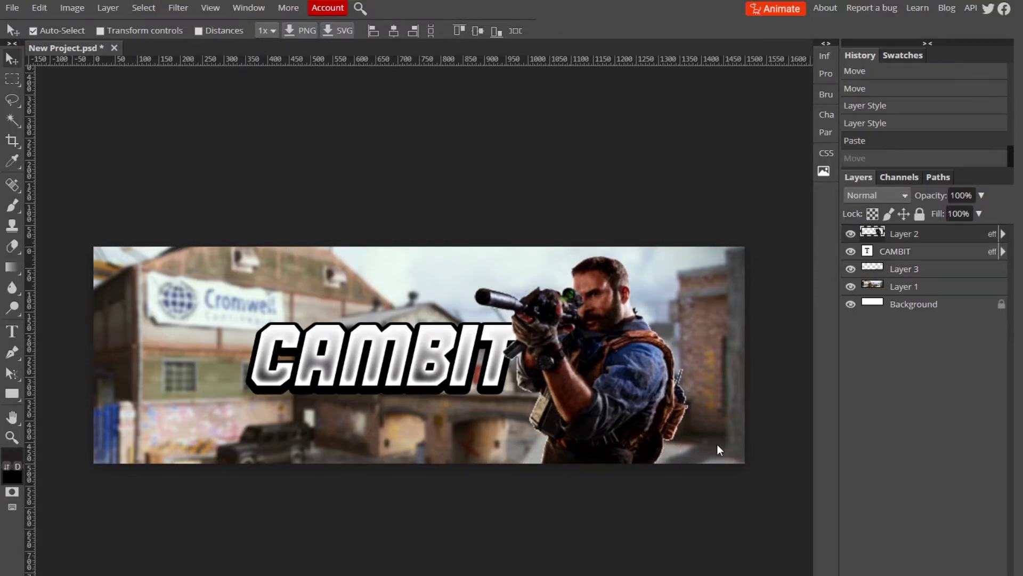
{"action": "left_click_drag", "start_coordinate": [717, 443], "coordinate": [699, 399]}
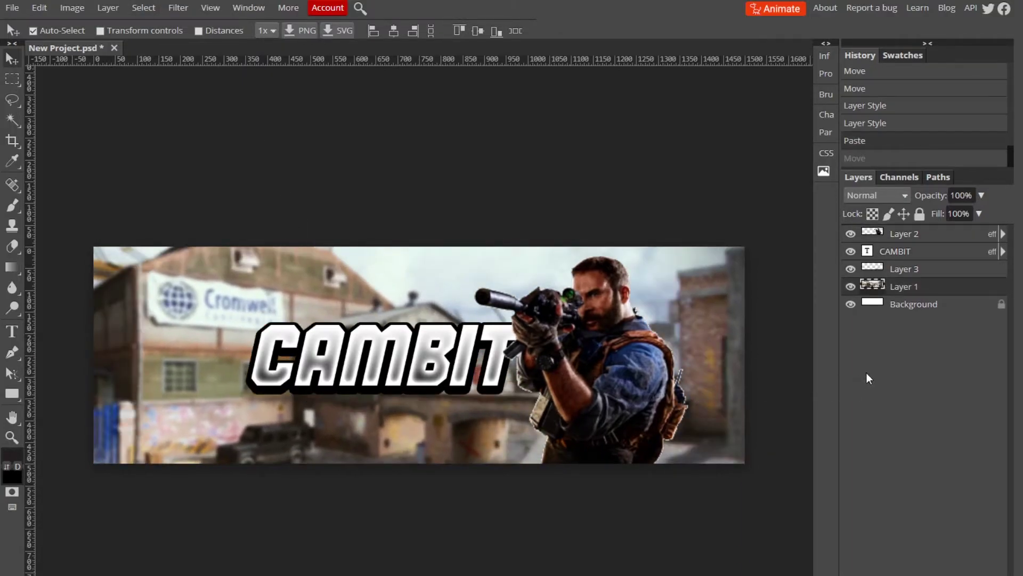
Free-transform the pasted smoke layer, moving it up to about X 914 px, Y 282 px, and commit the transform.
{"action": "left_click", "coordinate": [913, 270]}
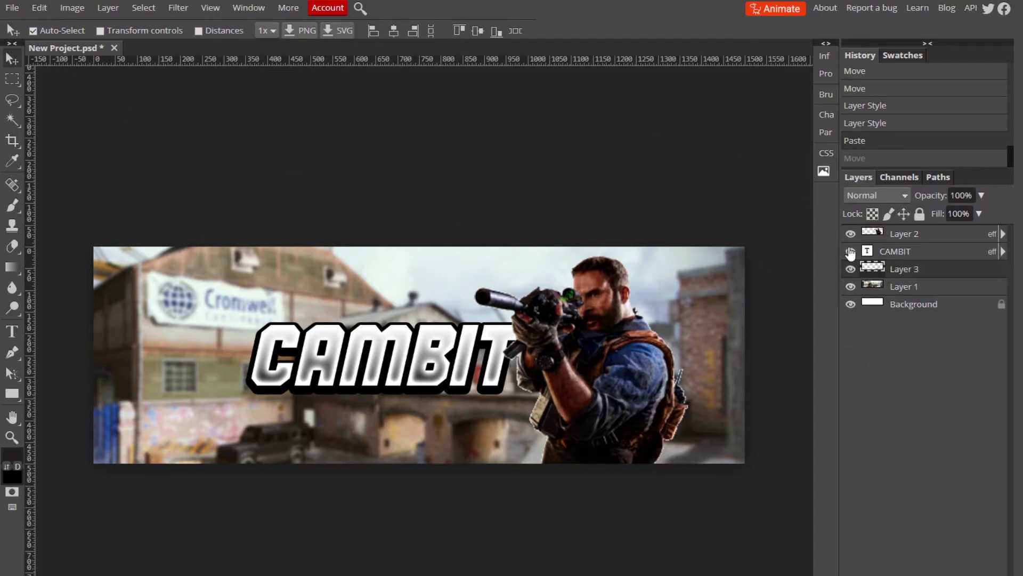
{"action": "left_click", "coordinate": [39, 7]}
{"action": "left_click", "coordinate": [80, 289]}
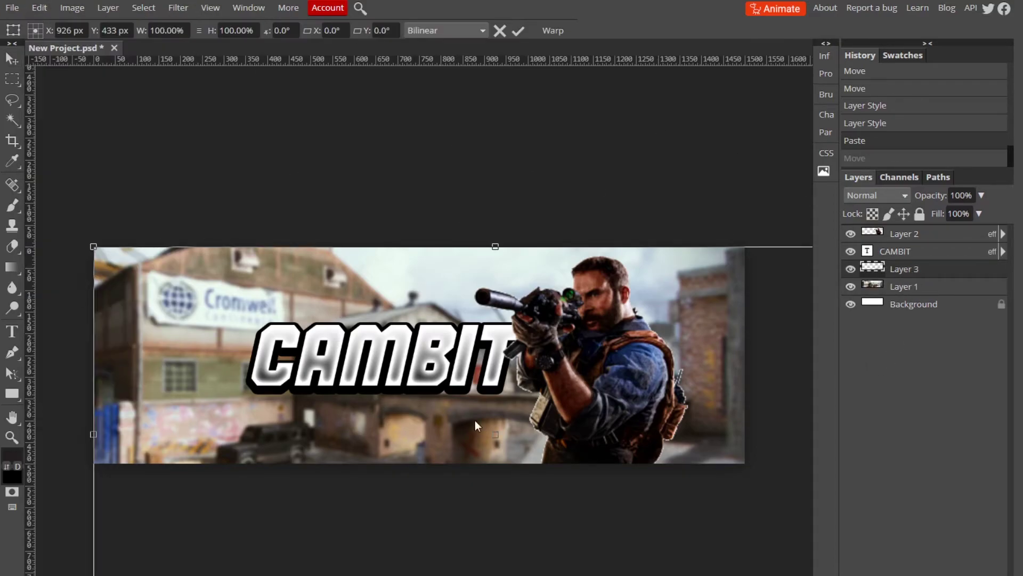
{"action": "left_click_drag", "start_coordinate": [668, 364], "coordinate": [666, 307]}
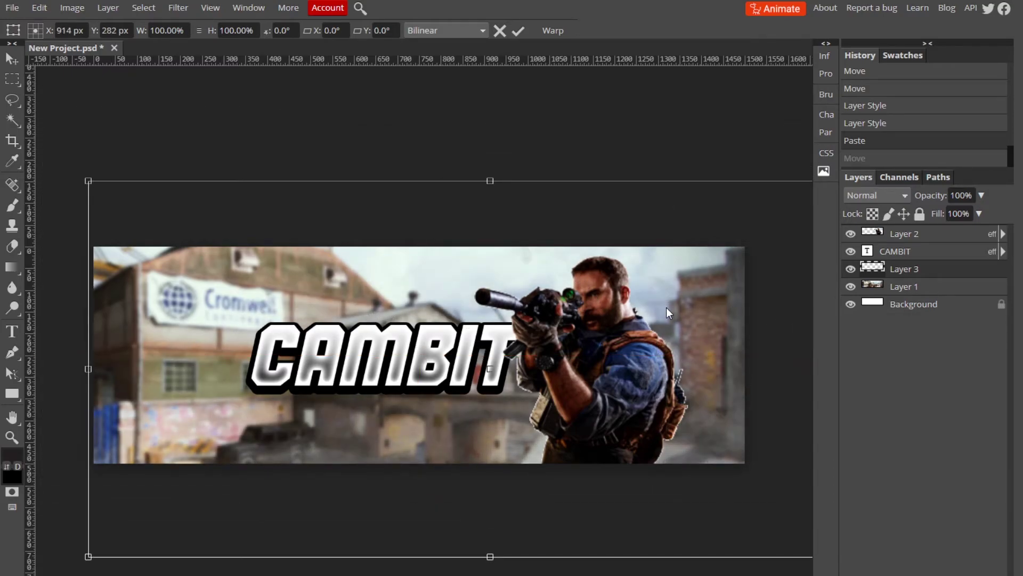
{"action": "left_click", "coordinate": [517, 31]}
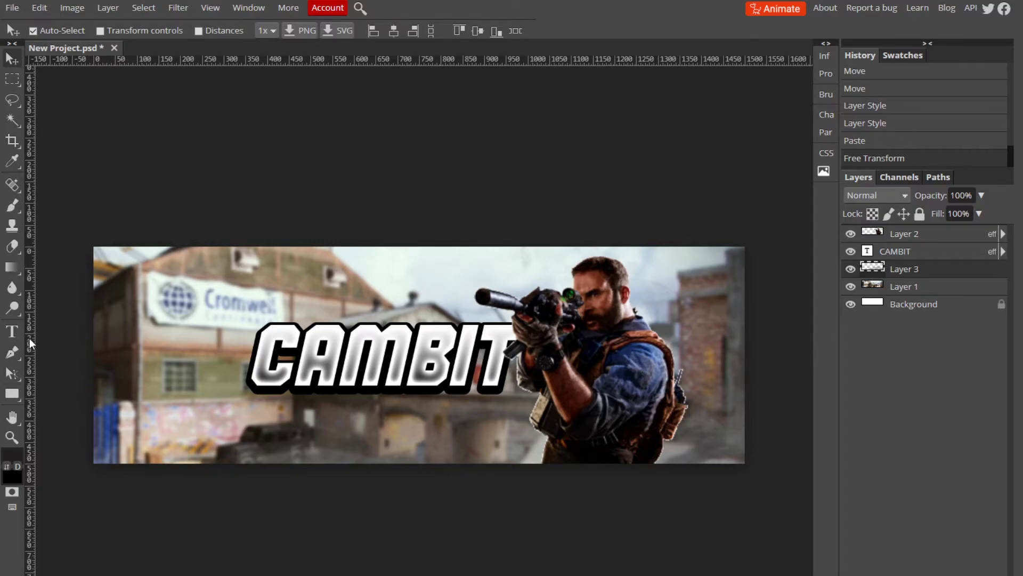
Search Google Images for "twitter logo png".
{"action": "left_click", "coordinate": [12, 331]}
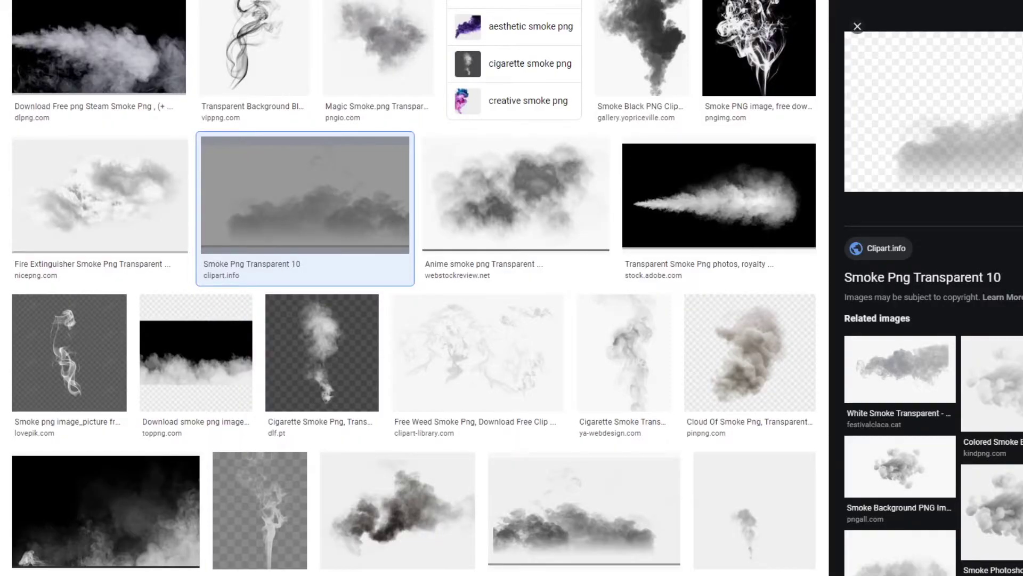
{"action": "key", "text": "ctrl+l"}
{"action": "type", "text": "twitter"}
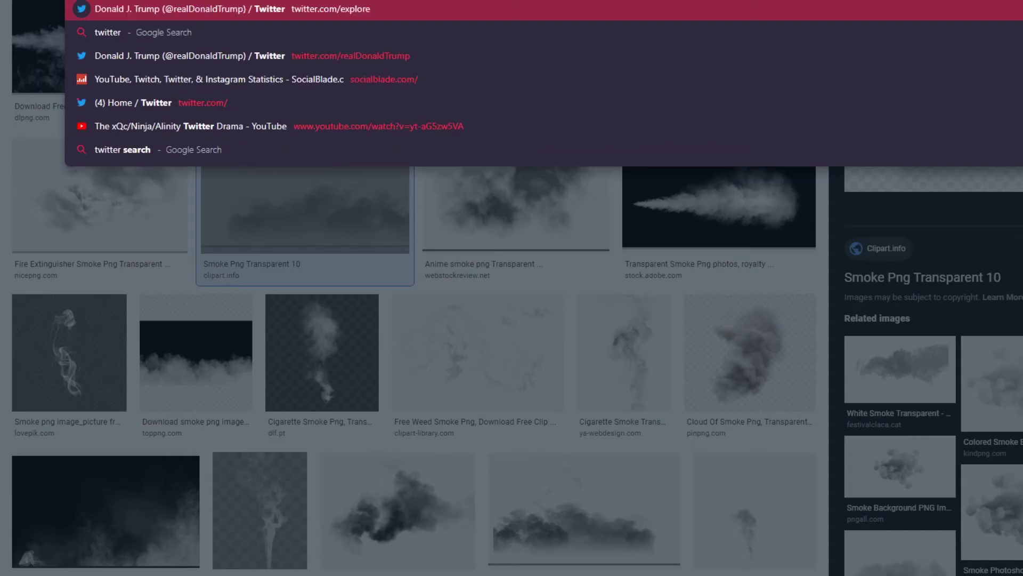
{"action": "type", "text": " ;pgp"}
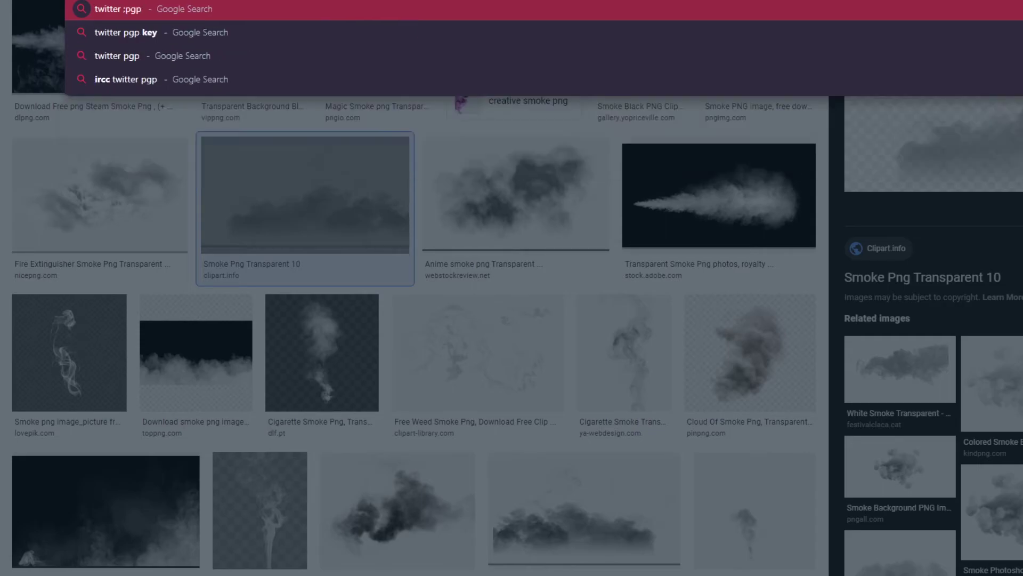
{"action": "key", "text": "BackSpace"}
{"action": "key", "text": "BackSpace"}
{"action": "key", "text": "BackSpace"}
{"action": "key", "text": "BackSpace"}
{"action": "type", "text": "p"}
{"action": "key", "text": "BackSpace"}
{"action": "type", "text": "logo p"}
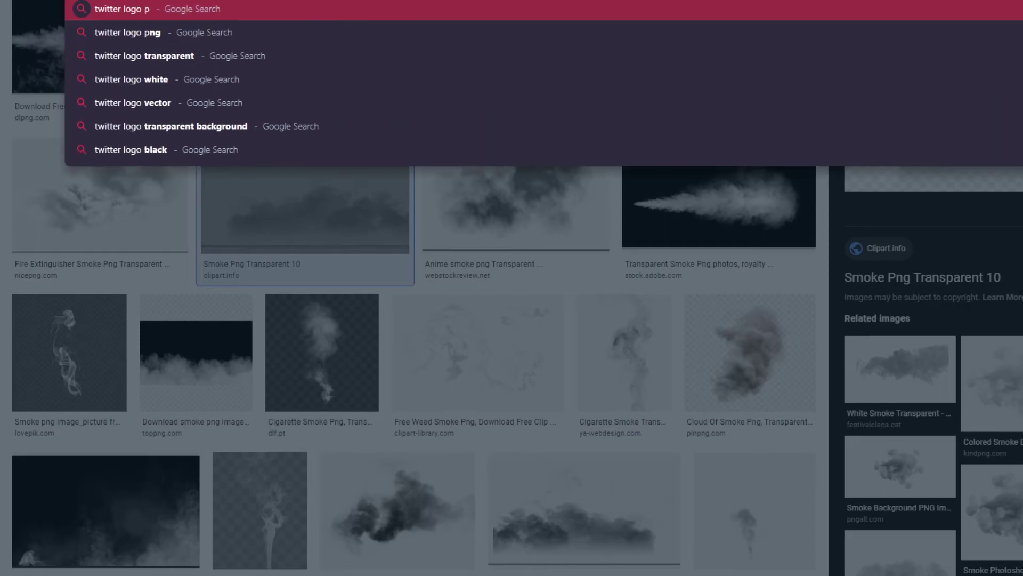
{"action": "type", "text": "ng"}
{"action": "key", "text": "Return"}
{"action": "left_click", "coordinate": [181, 69]}
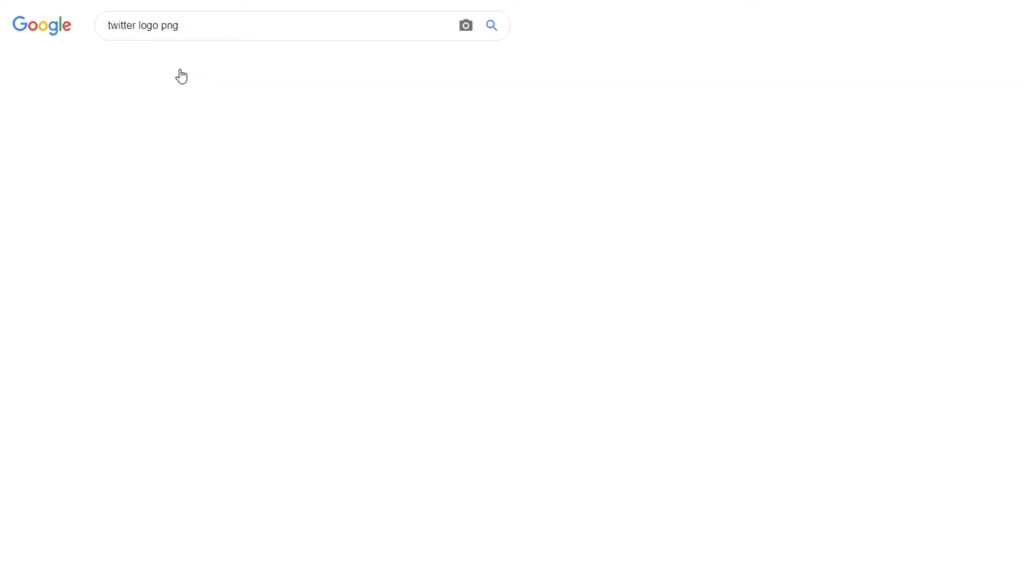
Copy the blue Twitter Logo Png image from freepnglogos.com and paste it into the Photopea banner.
{"action": "left_click", "coordinate": [82, 212]}
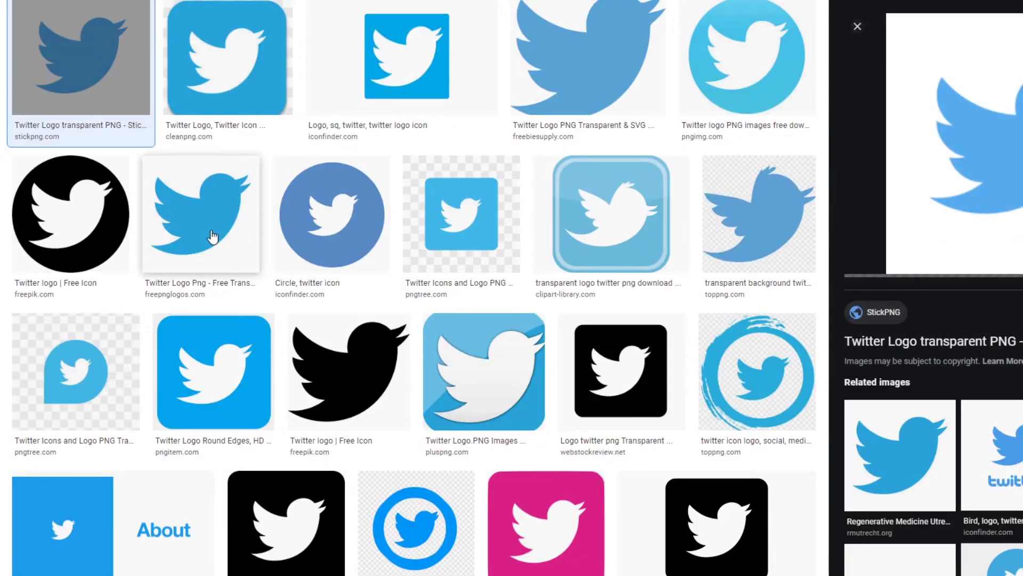
{"action": "left_click", "coordinate": [211, 236]}
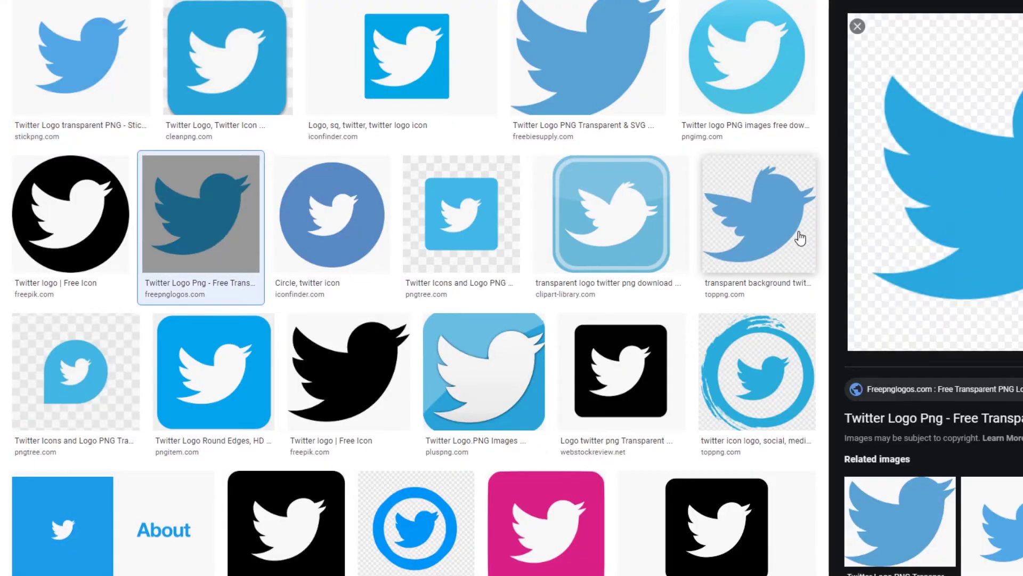
{"action": "right_click", "coordinate": [957, 218]}
{"action": "left_click", "coordinate": [991, 355]}
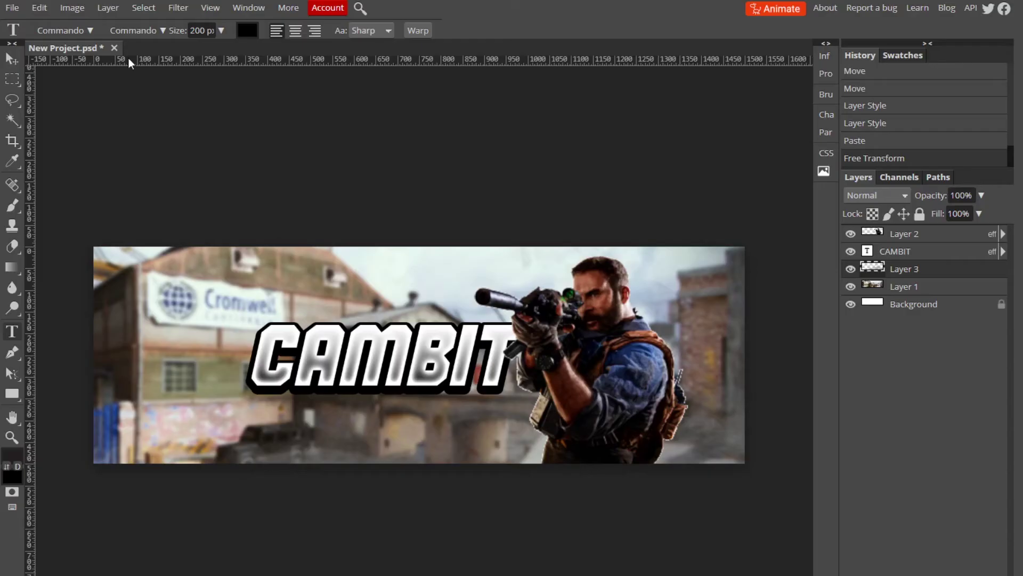
{"action": "left_click", "coordinate": [12, 59]}
{"action": "key", "text": "ctrl+v"}
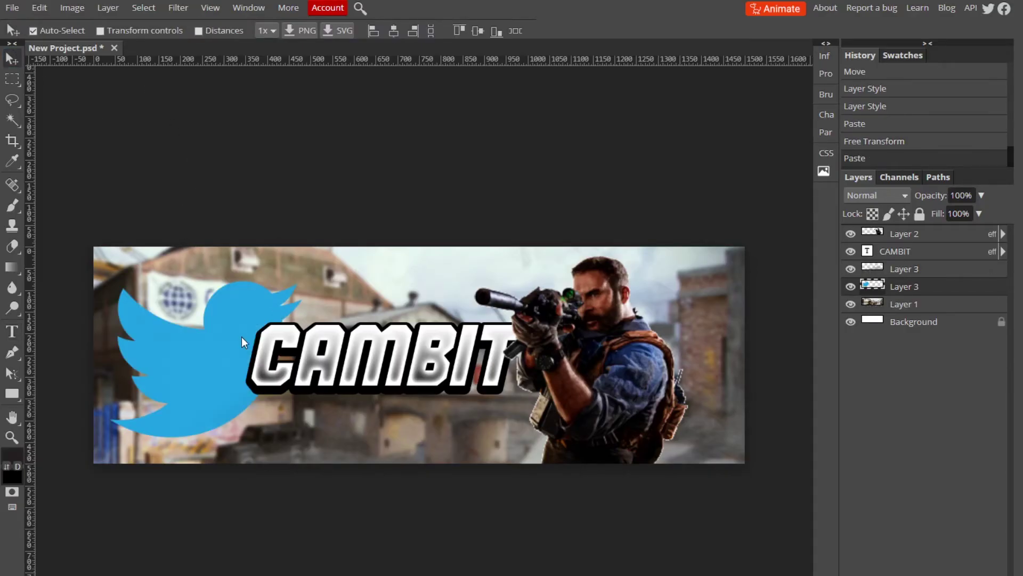
Scale the pasted Twitter logo to about 15.64% and place it below the CAMBIT text at about X 402 px, Y 379 px.
{"action": "left_click_drag", "start_coordinate": [198, 355], "coordinate": [191, 382]}
{"action": "left_click", "coordinate": [40, 7]}
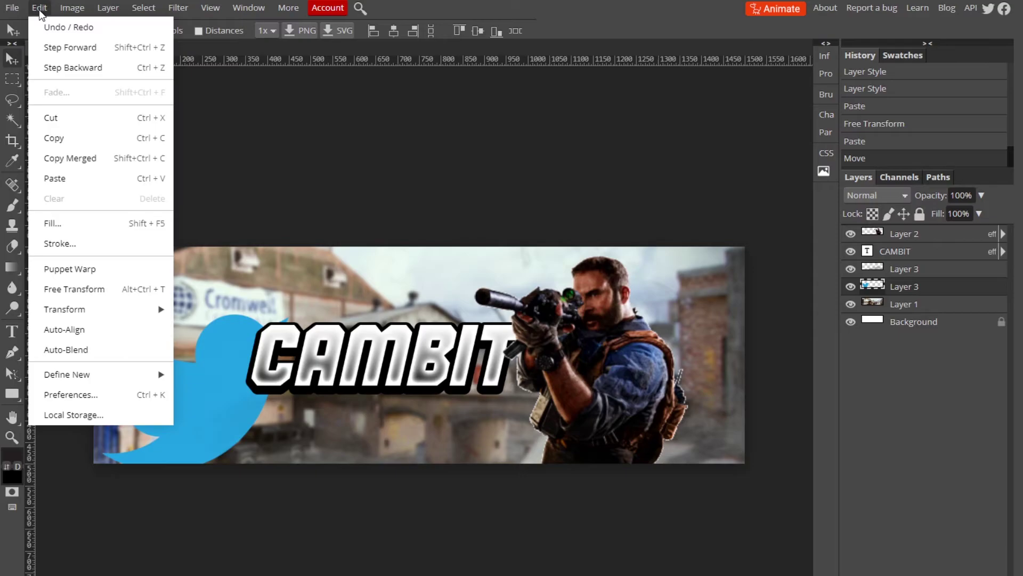
{"action": "left_click", "coordinate": [97, 289]}
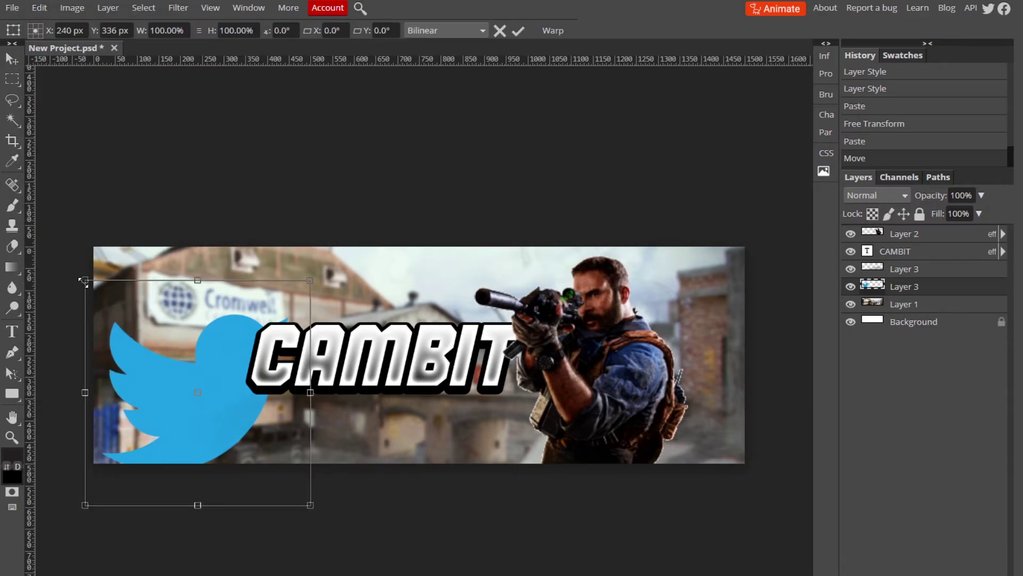
{"action": "left_click_drag", "start_coordinate": [83, 281], "coordinate": [277, 413]}
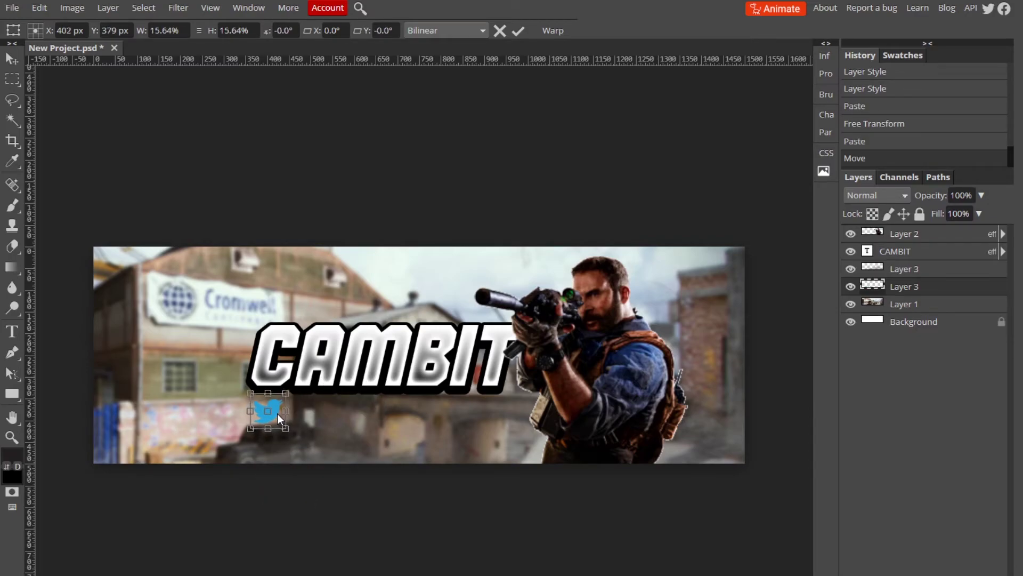
{"action": "left_click", "coordinate": [518, 32]}
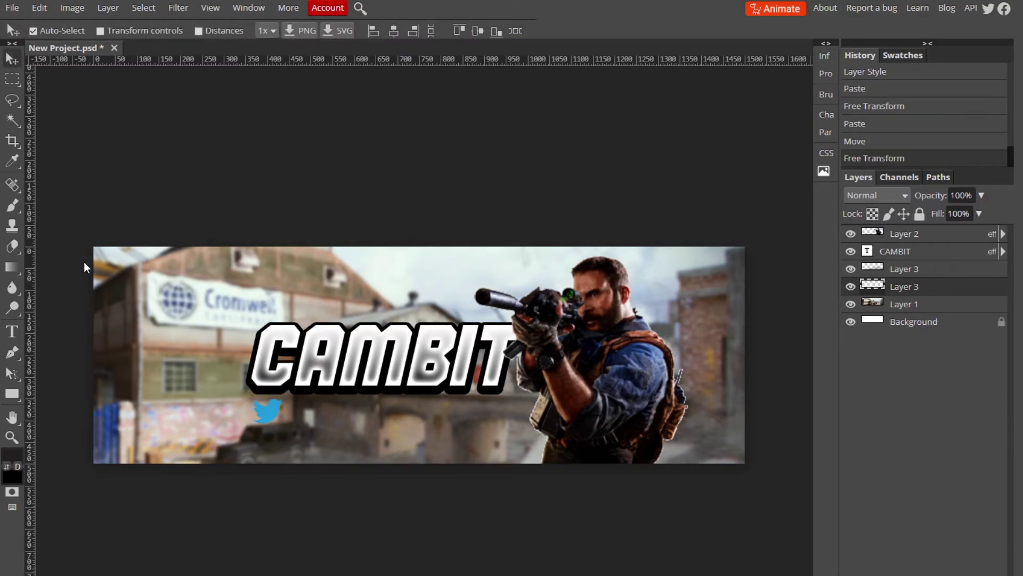
Add the Twitter handle as white 57 px Commando text beside the Twitter logo, below the CAMBIT text.
{"action": "left_click", "coordinate": [12, 331]}
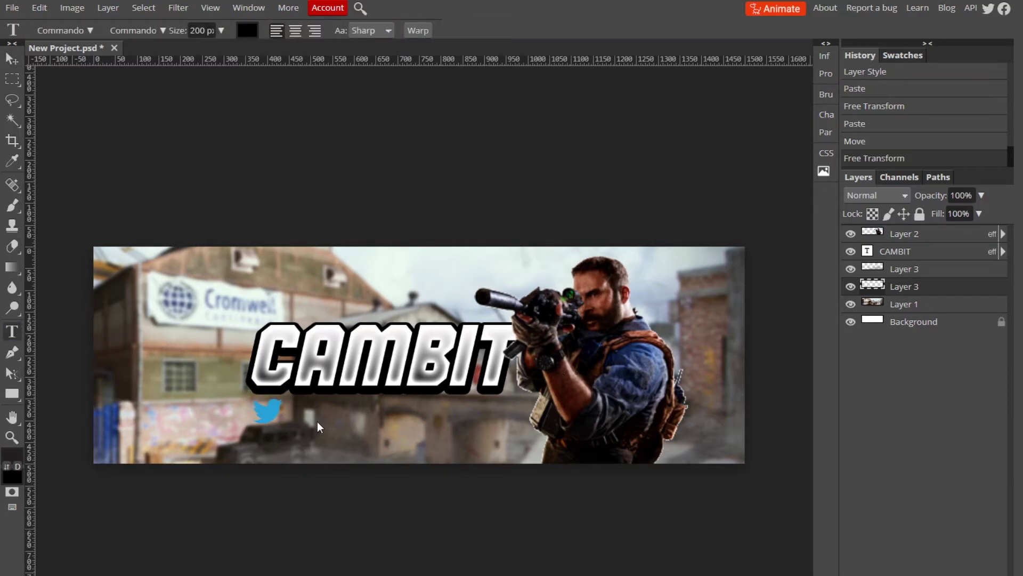
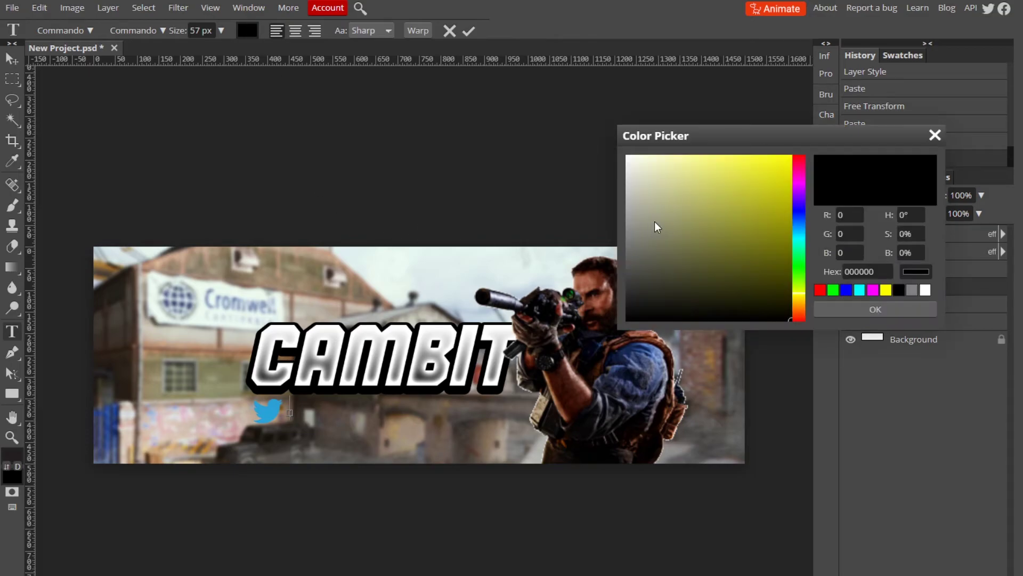
{"action": "left_click", "coordinate": [871, 309]}
{"action": "type", "text": "wdw"}
{"action": "key", "text": "BackSpace"}
{"action": "key", "text": "BackSpace"}
{"action": "key", "text": "BackSpace"}
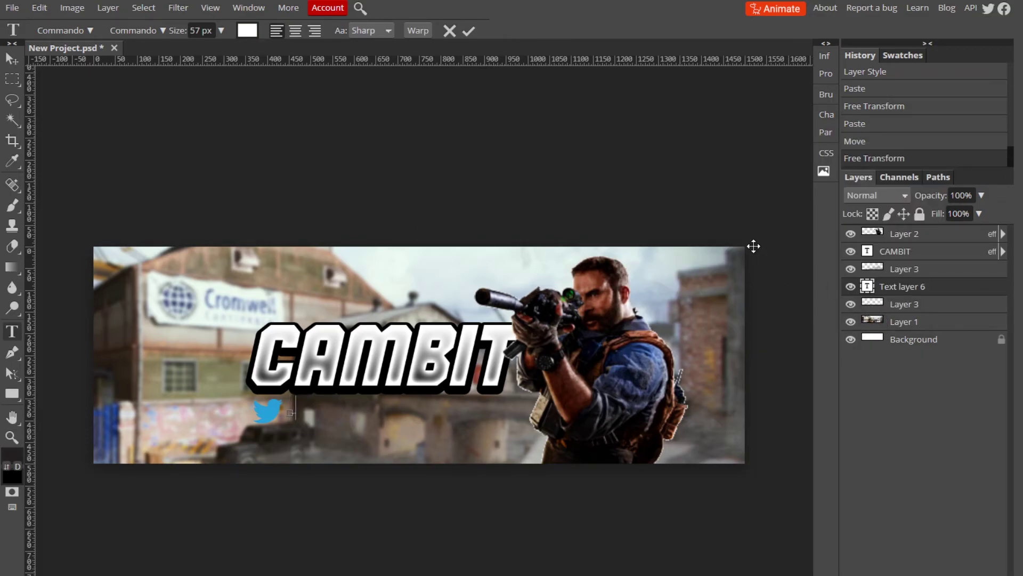
{"action": "type", "text": "CAMBITCAMERON"}
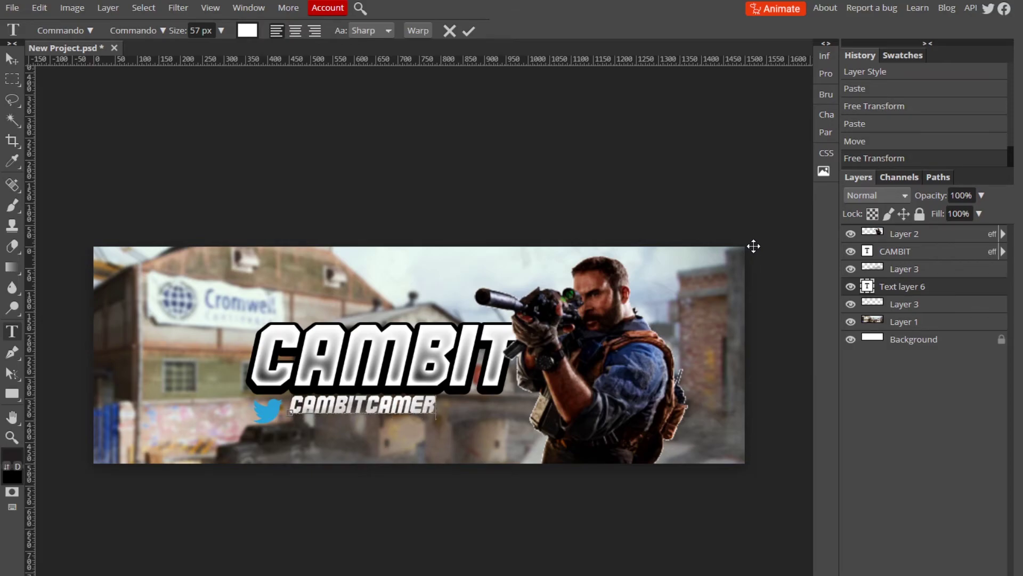
{"action": "left_click", "coordinate": [467, 32]}
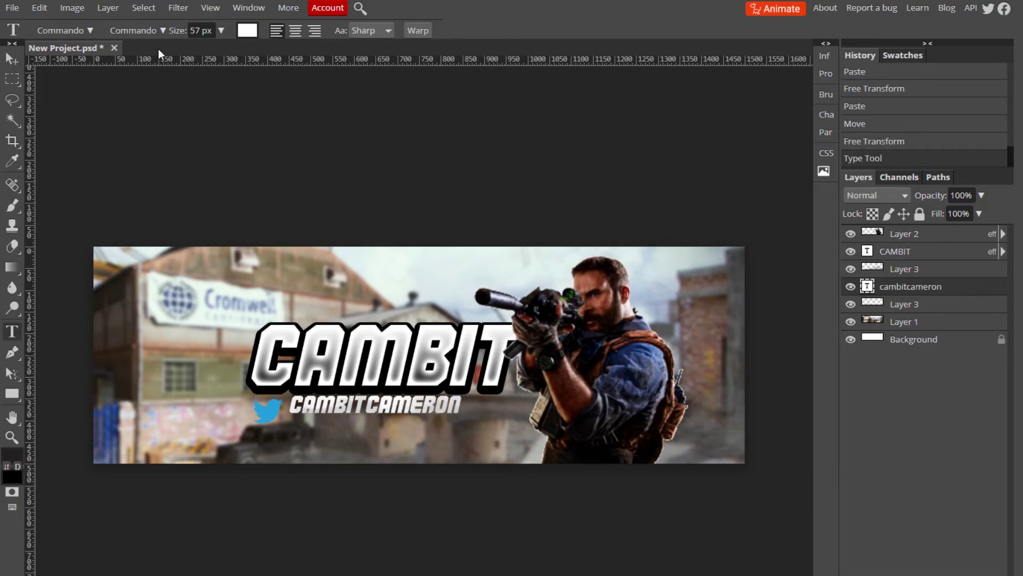
Move the handle text and the Twitter logo right so they sit close together beneath the CAMBIT text.
{"action": "left_click", "coordinate": [15, 62]}
{"action": "mouse_move", "coordinate": [355, 411]}
{"action": "left_mouse_down"}
{"action": "mouse_move", "coordinate": [347, 416]}
{"action": "mouse_move", "coordinate": [373, 417]}
{"action": "left_mouse_up"}
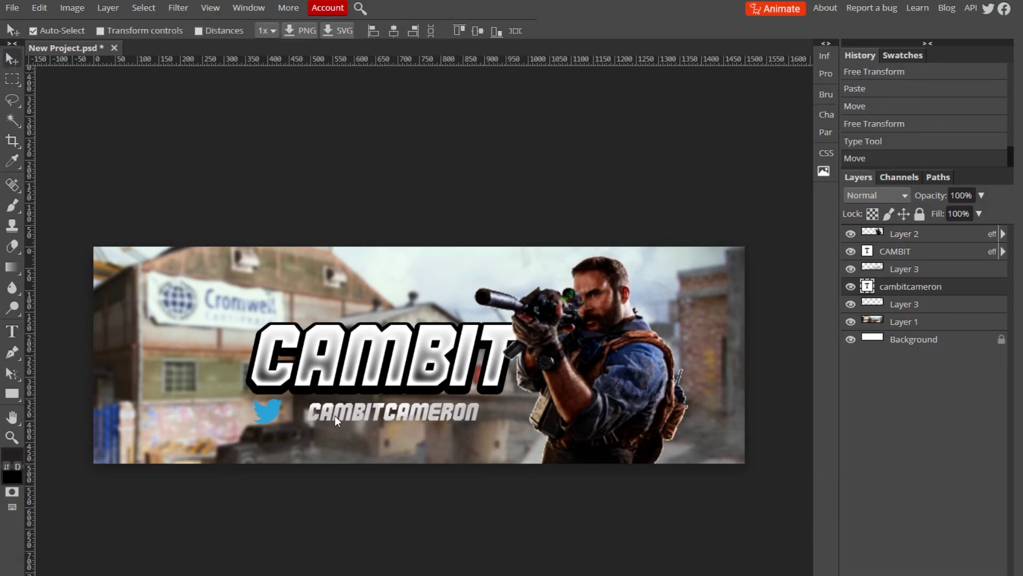
{"action": "left_click_drag", "start_coordinate": [285, 412], "coordinate": [288, 411]}
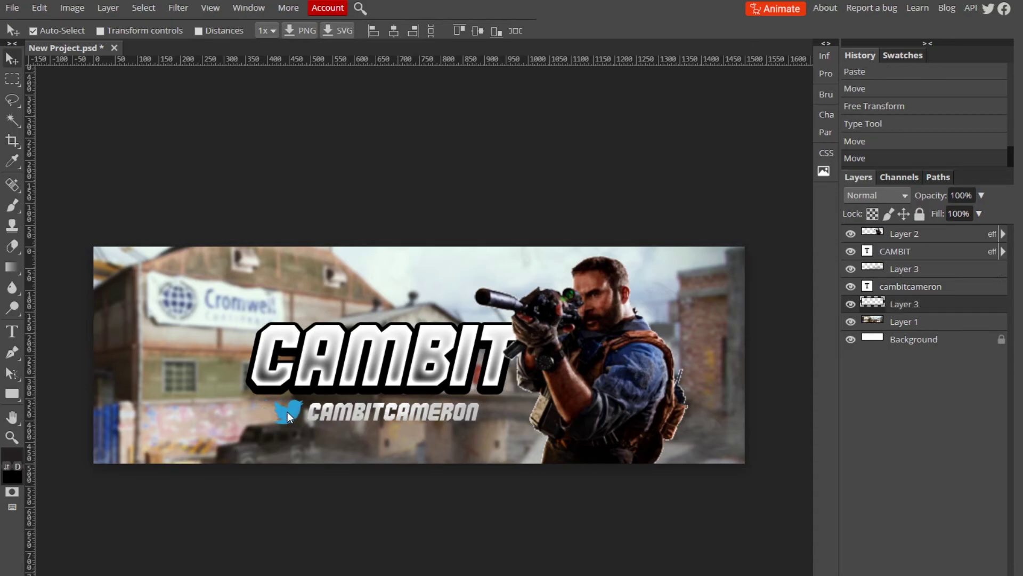
{"action": "left_click", "coordinate": [325, 414]}
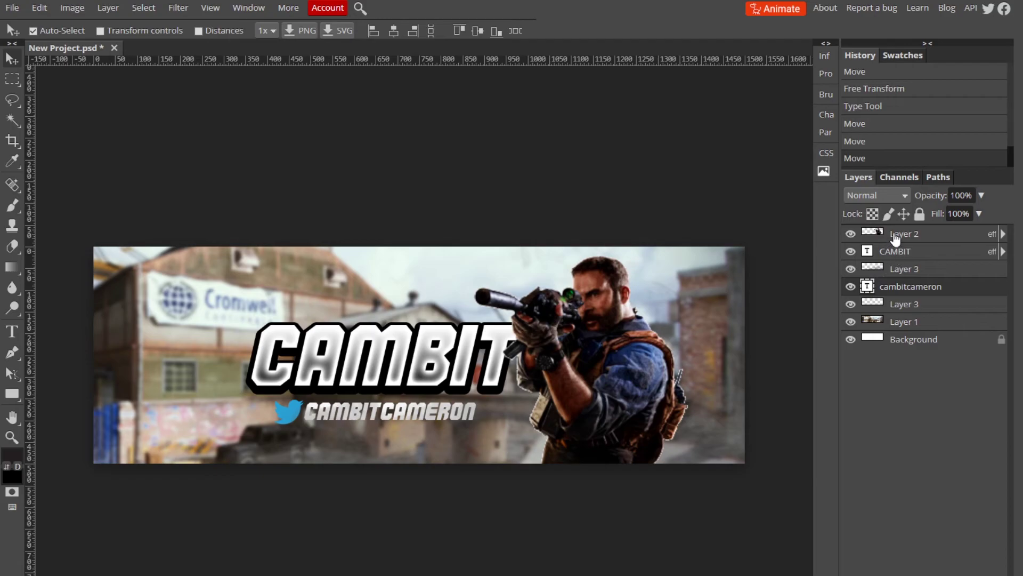
Apply a white (ffffff) Color Overlay to the Twitter logo layer.
{"action": "left_click", "coordinate": [912, 304]}
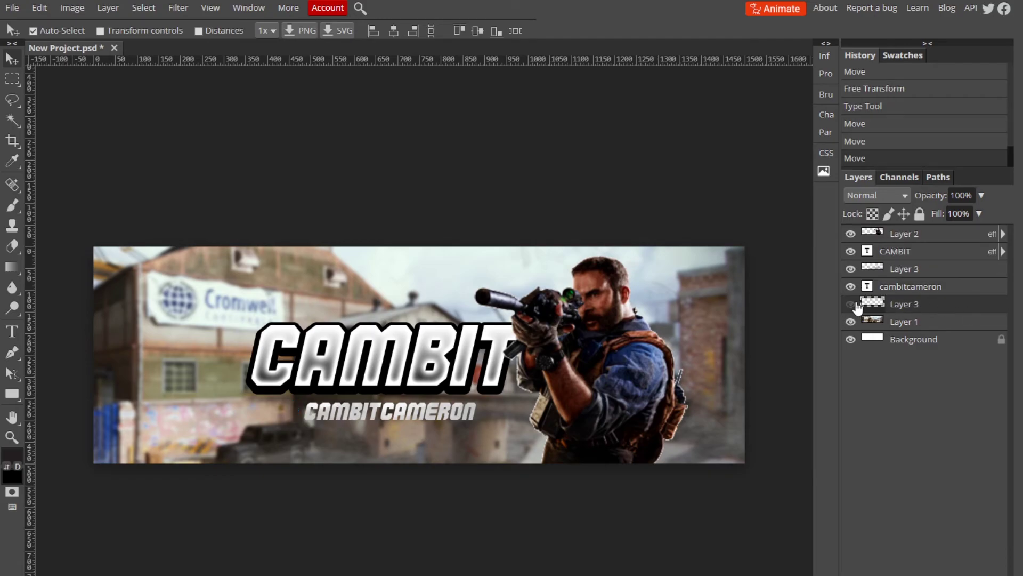
{"action": "double_click", "coordinate": [990, 309]}
{"action": "left_click", "coordinate": [739, 206]}
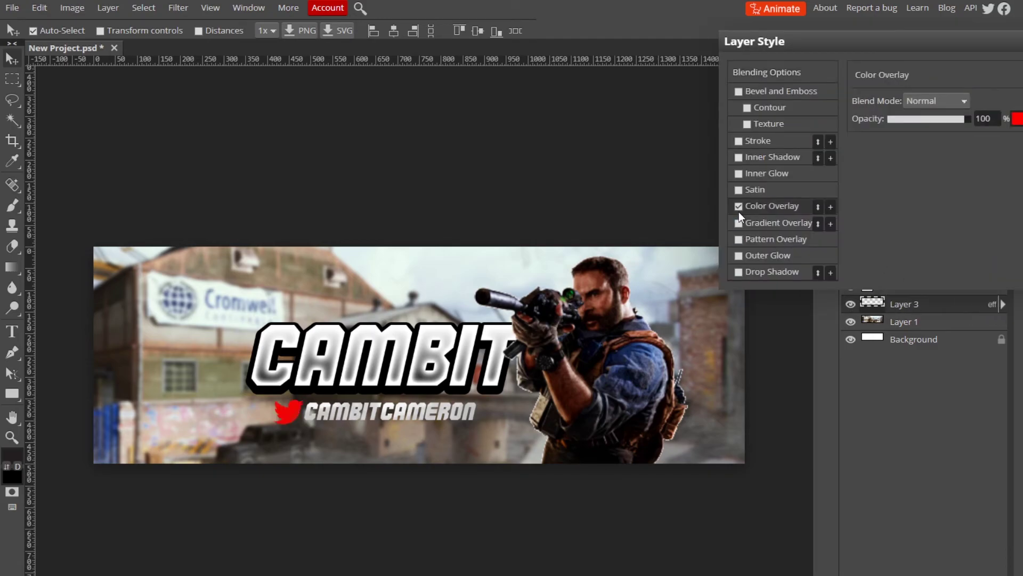
{"action": "left_click", "coordinate": [1018, 120]}
{"action": "left_click", "coordinate": [913, 290]}
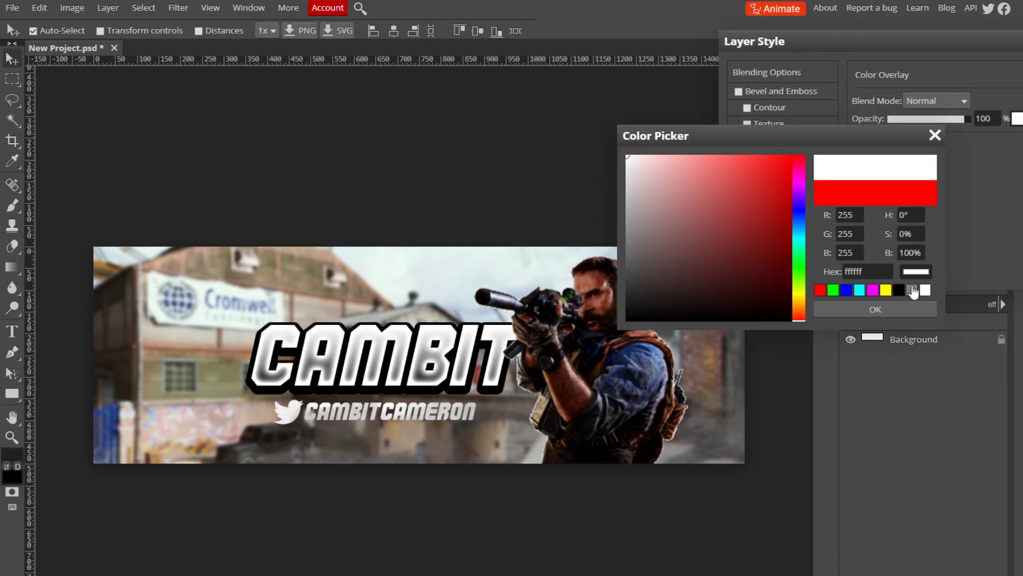
{"action": "left_click", "coordinate": [884, 306]}
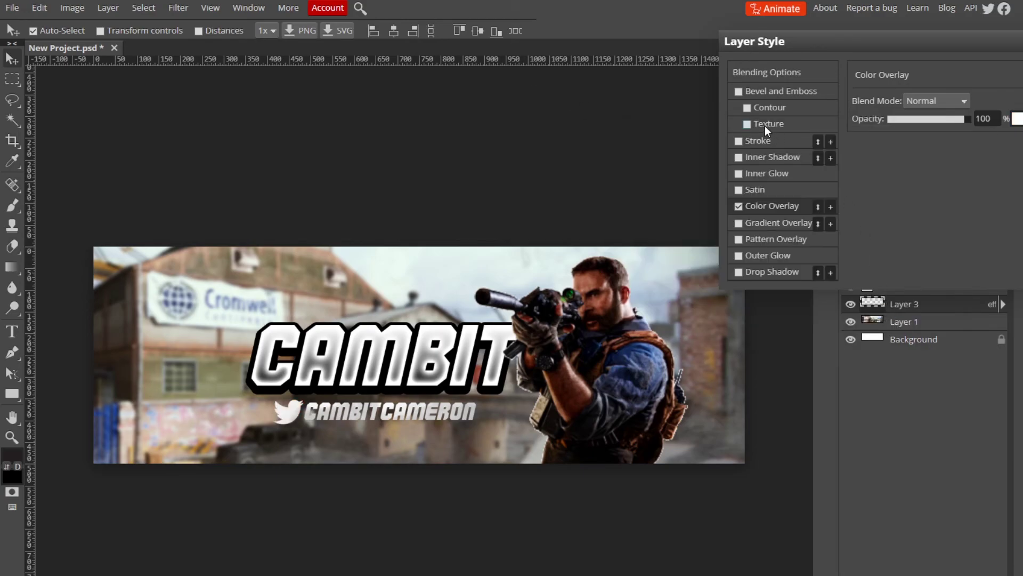
Add a 6 px black outside Stroke to the Twitter logo and shift the handle text slightly right, away from it.
{"action": "left_click", "coordinate": [740, 142]}
{"action": "left_click", "coordinate": [902, 119]}
{"action": "left_click", "coordinate": [907, 156]}
{"action": "left_click_drag", "start_coordinate": [895, 107], "coordinate": [892, 107]}
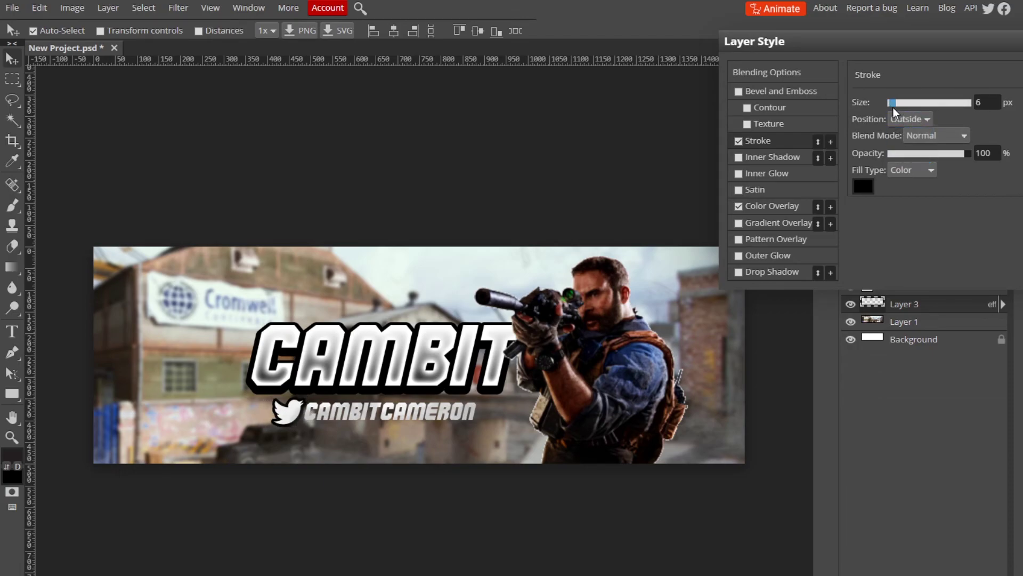
{"action": "key", "text": "Return"}
{"action": "left_click_drag", "start_coordinate": [436, 408], "coordinate": [441, 408]}
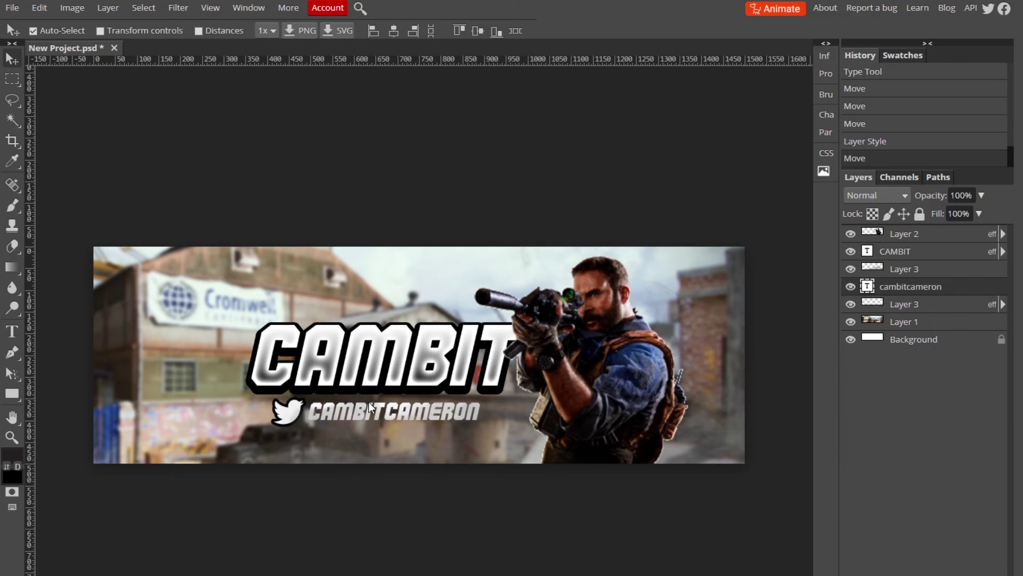